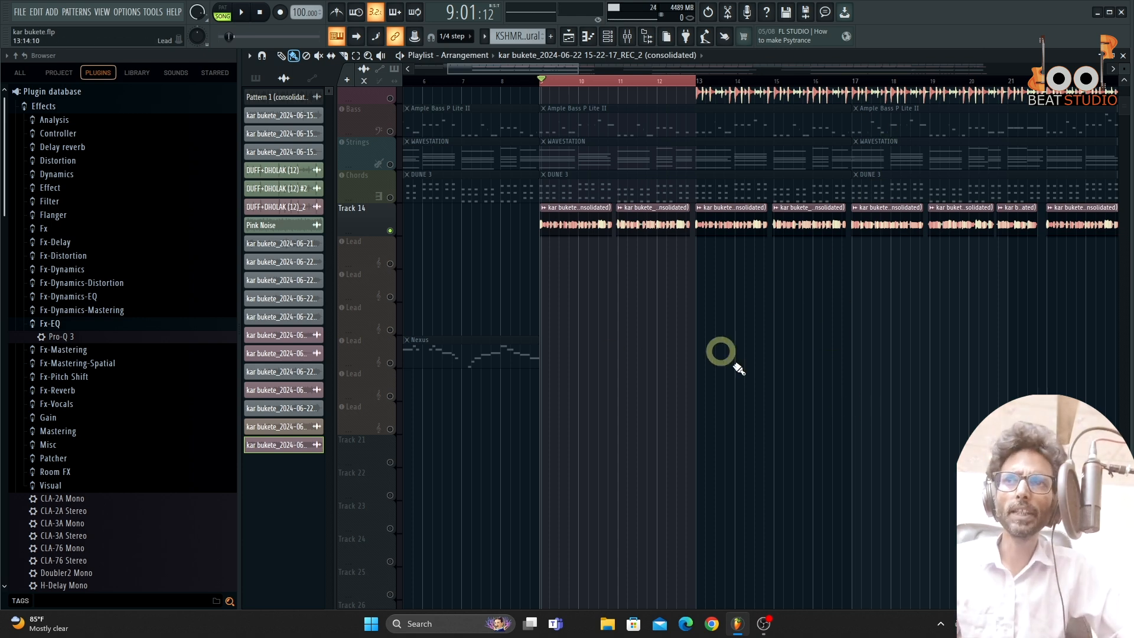
Play the selected bars to hear the vocal clips on Track 14 without processing
scroll(739, 367, up, 9)
scroll(739, 367, down, 10)
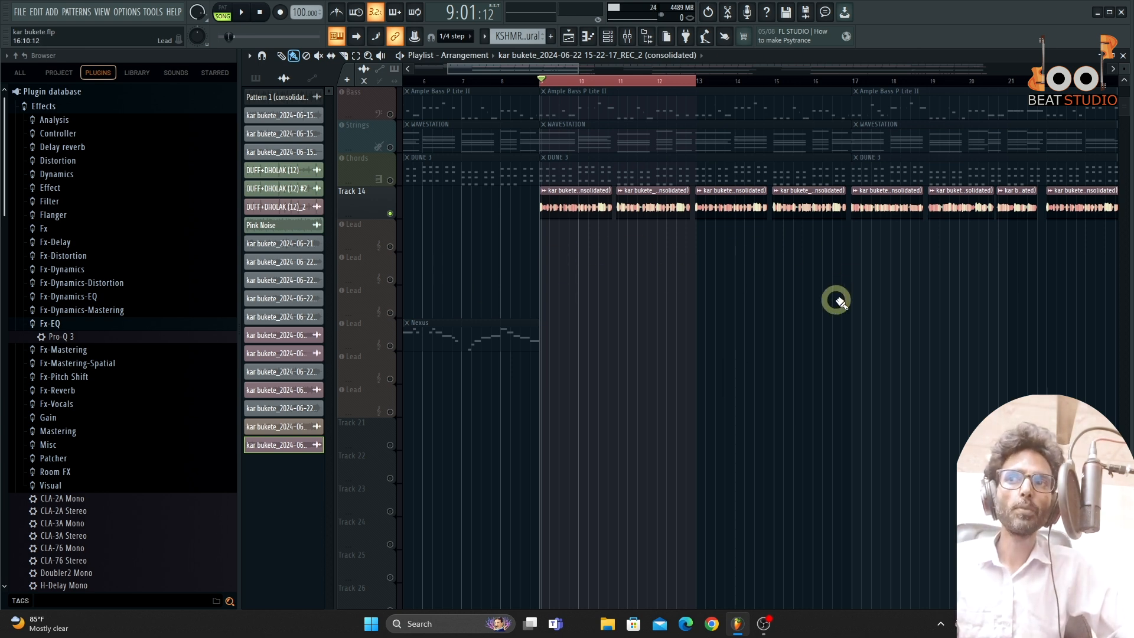
key(space)
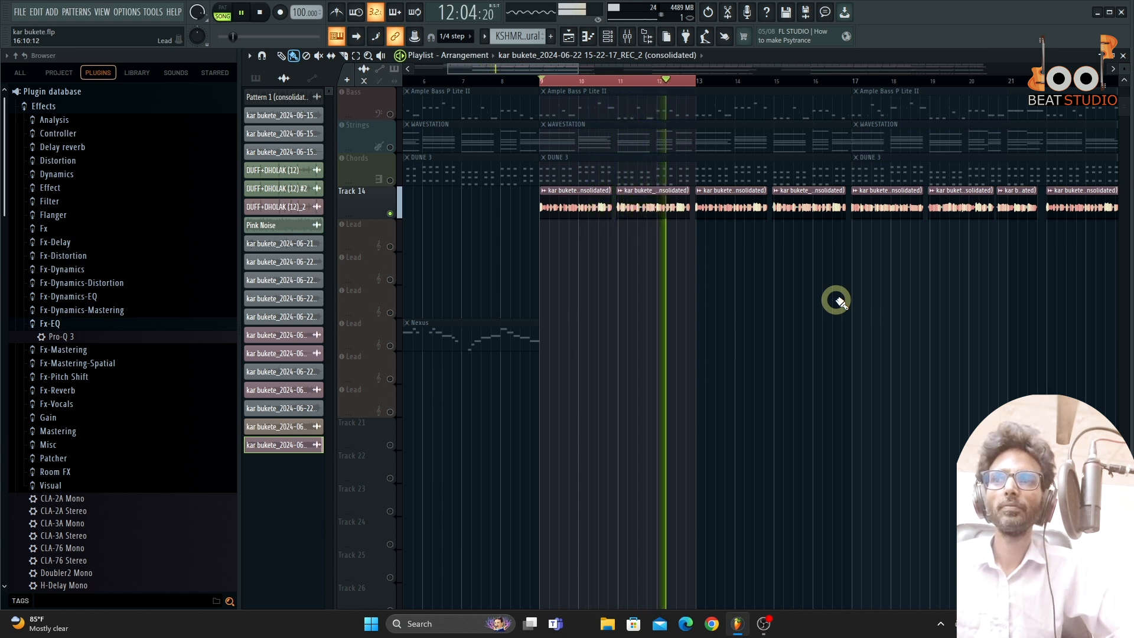
key(space)
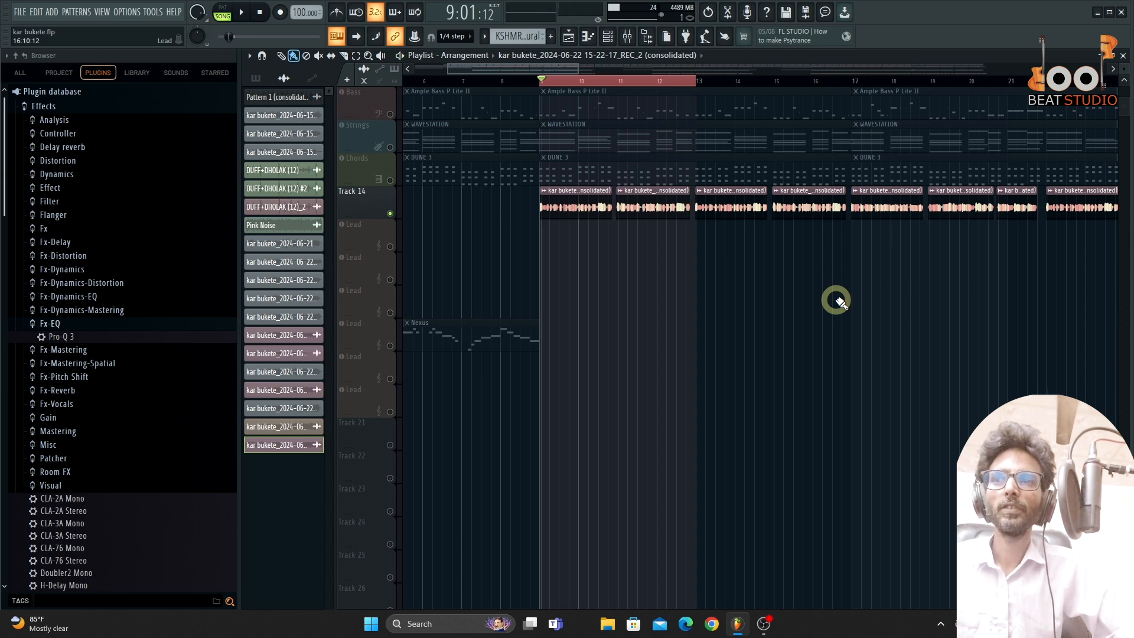
Play the vocal through the mixer and load Pro-Q 3 on its insert 32
click(628, 36)
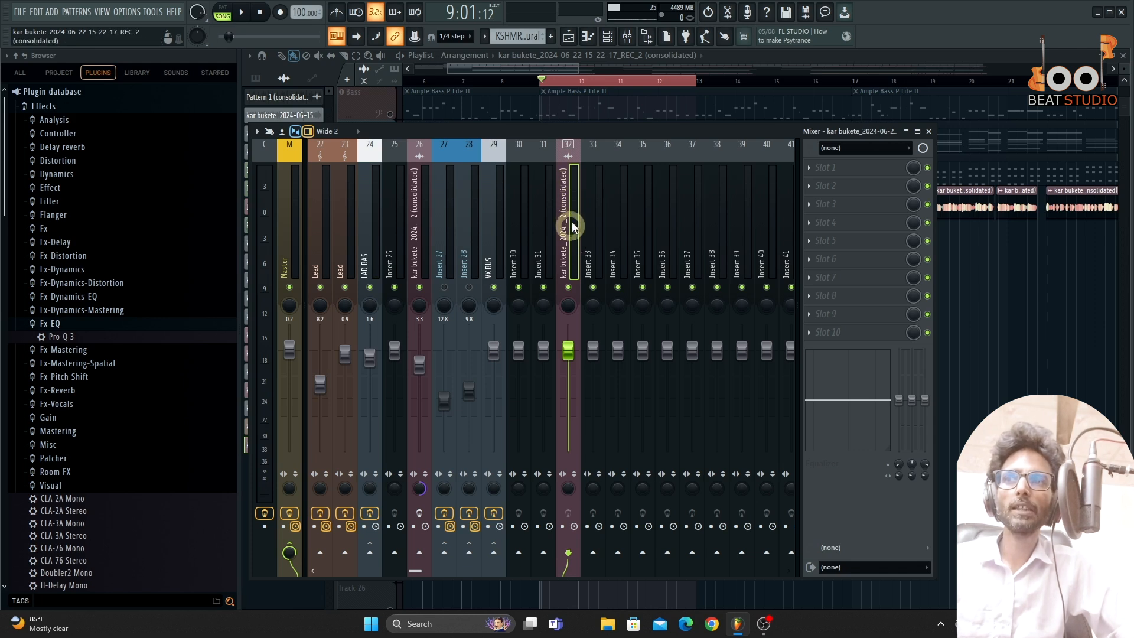
key(space)
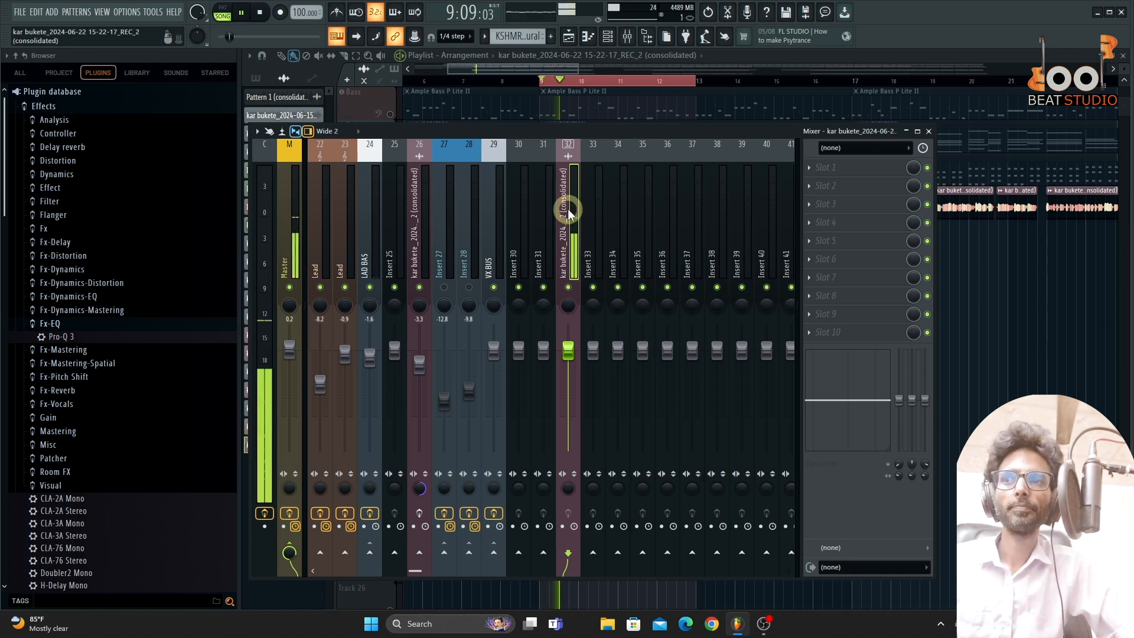
key(space)
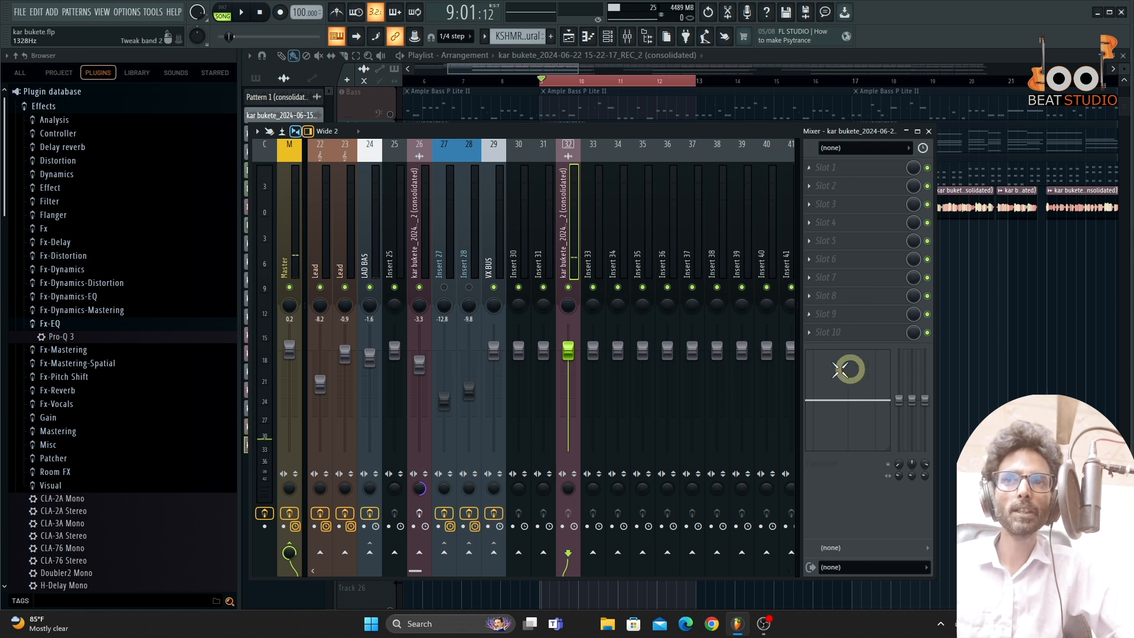
drag(60, 336, 577, 240)
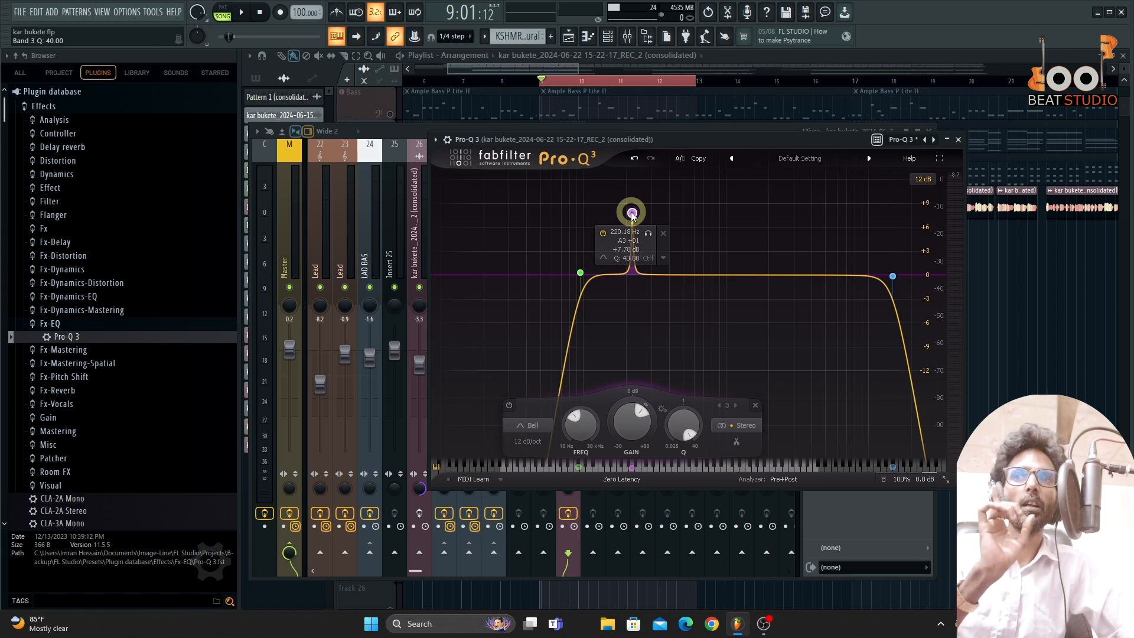
Sweep the narrow bell band 3 during playback to 159.17 Hz at +10.74 dB, soloing it to find the resonance
key(space)
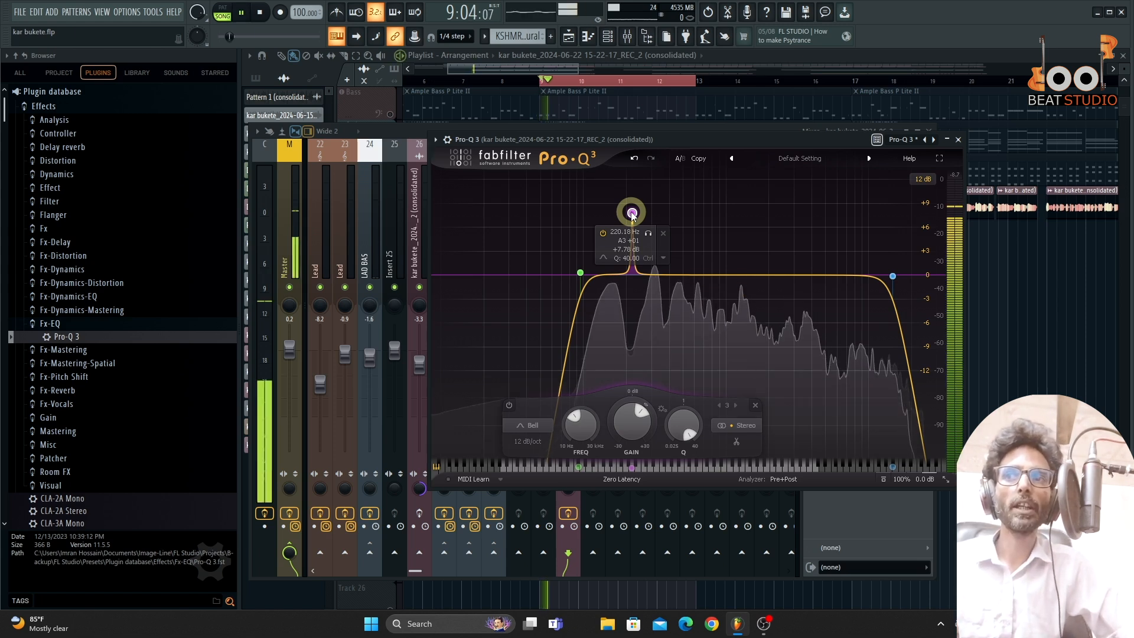
drag(632, 214, 610, 190)
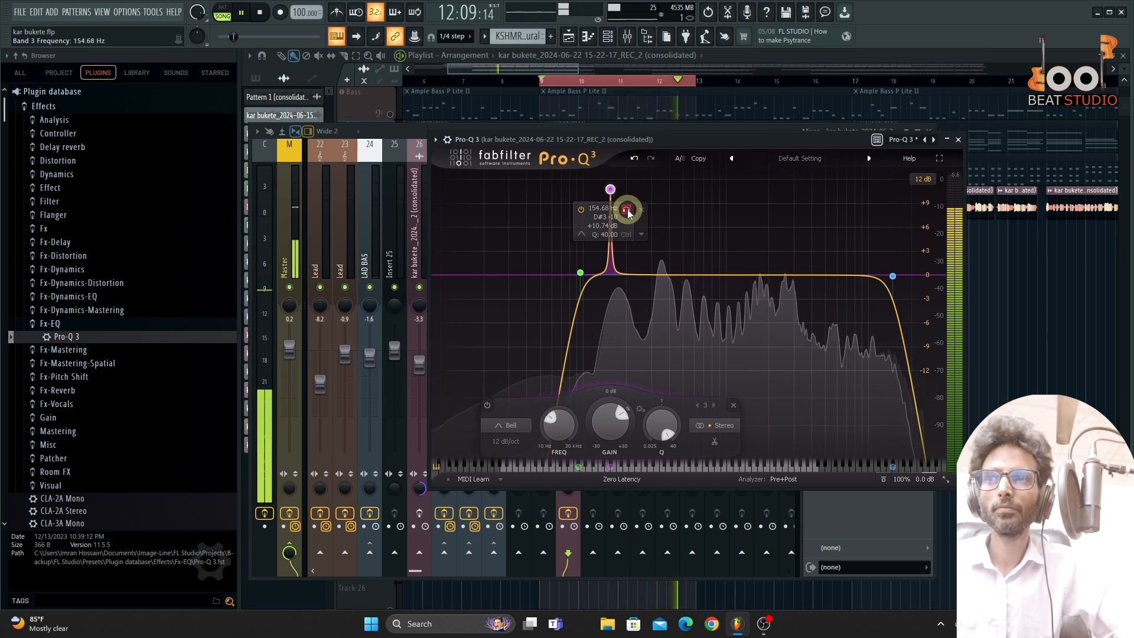
click(627, 210)
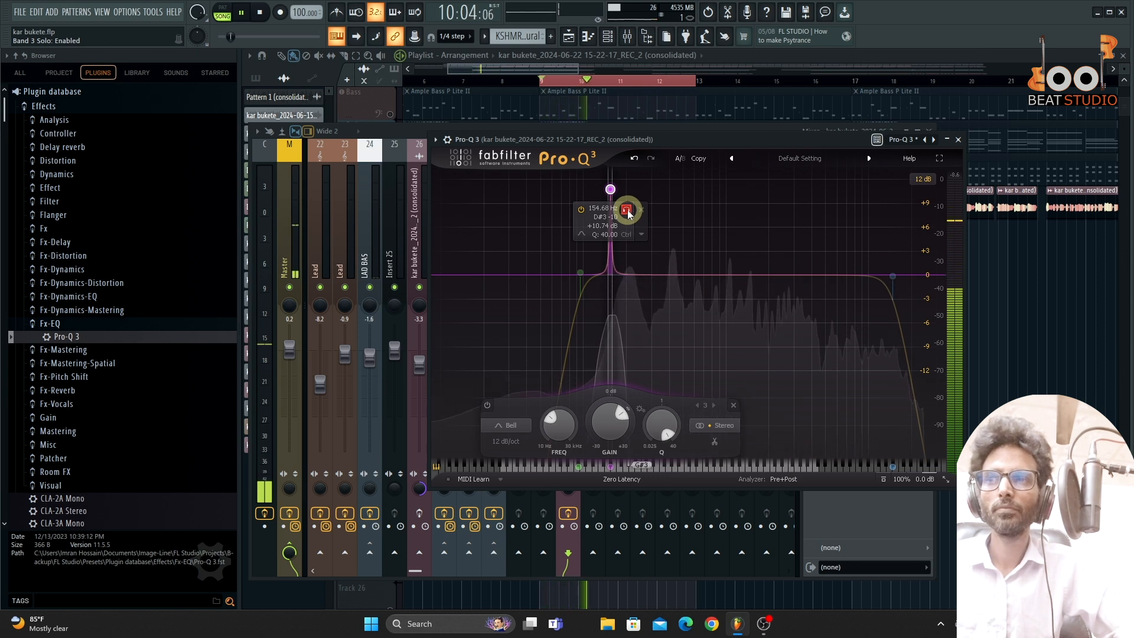
drag(629, 215, 628, 216)
key(space)
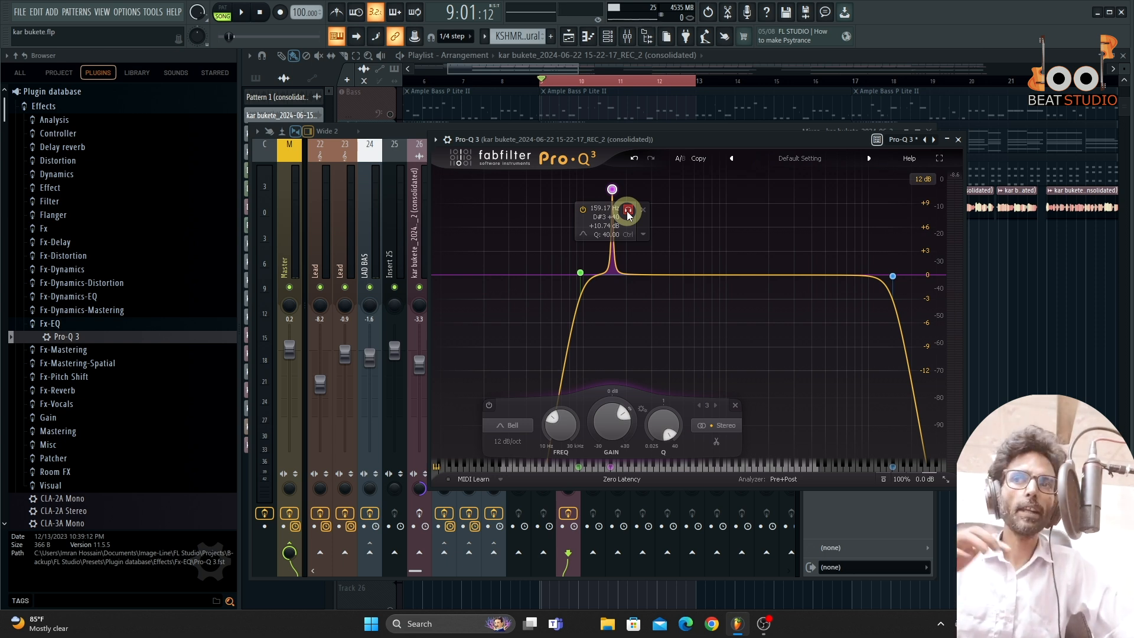
Compare the full vocal with the soloed 159.17 Hz band during looped playback
key(space)
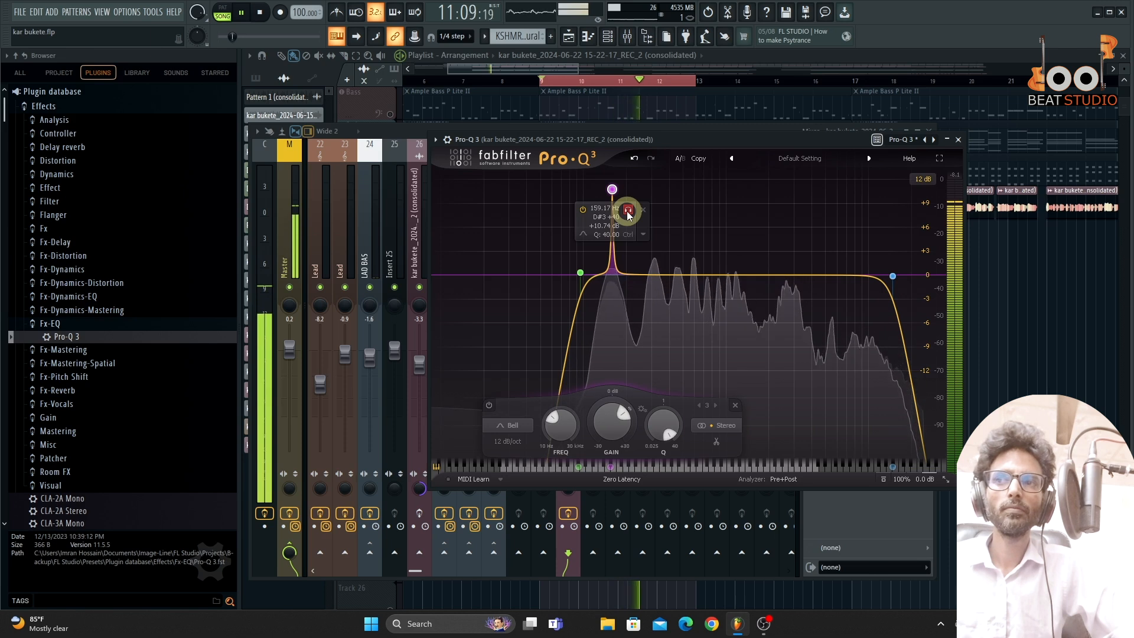
key(space)
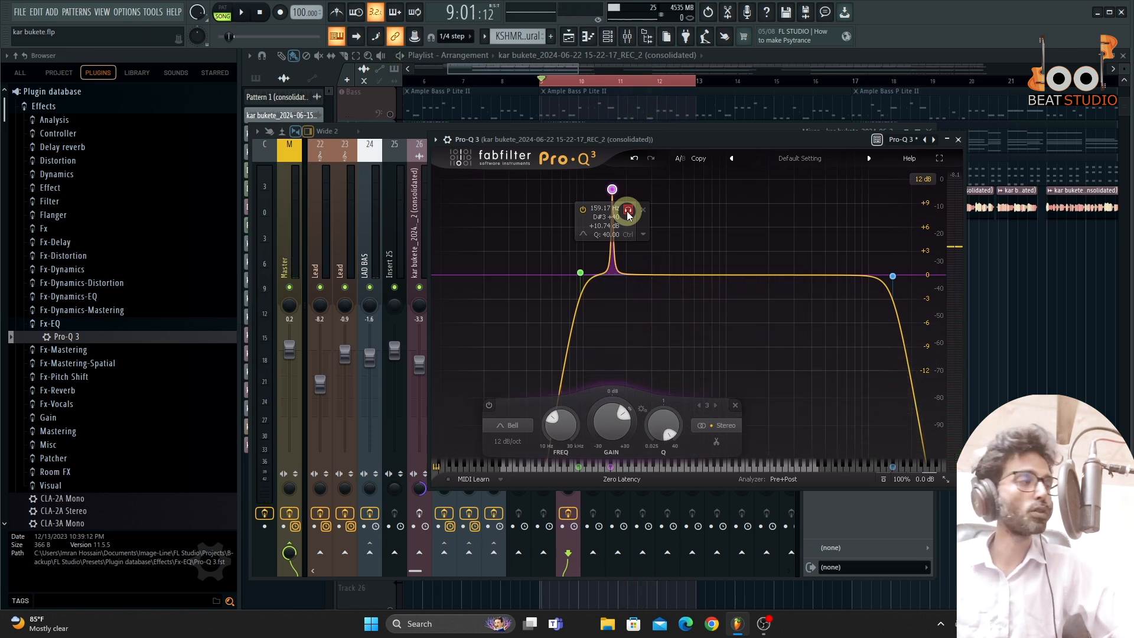
key(space)
click(628, 211)
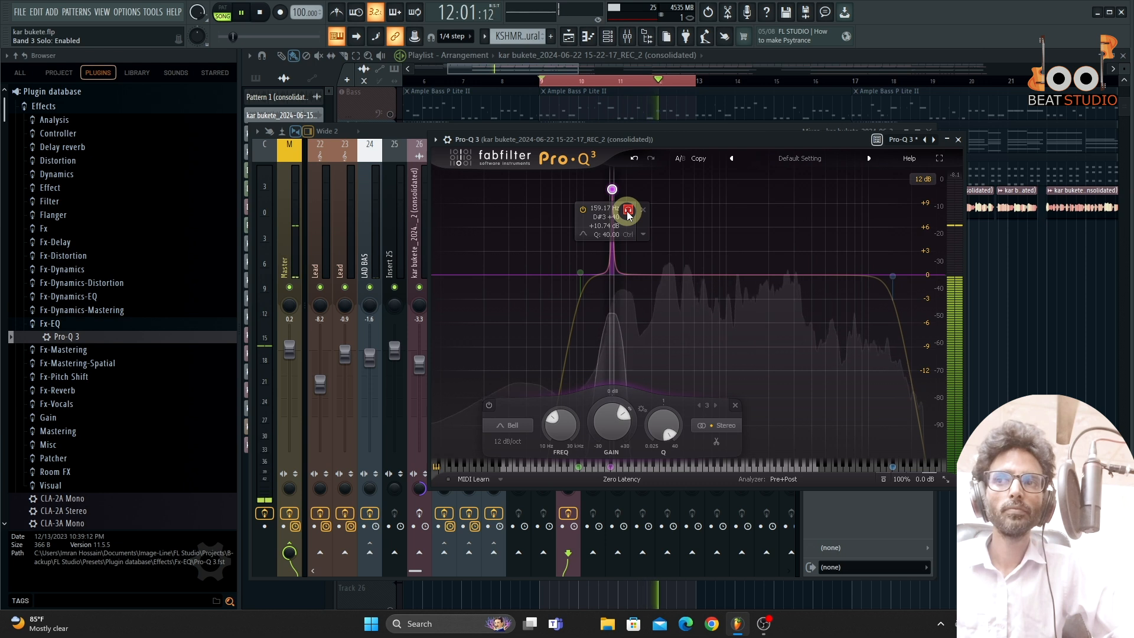
click(628, 210)
key(space)
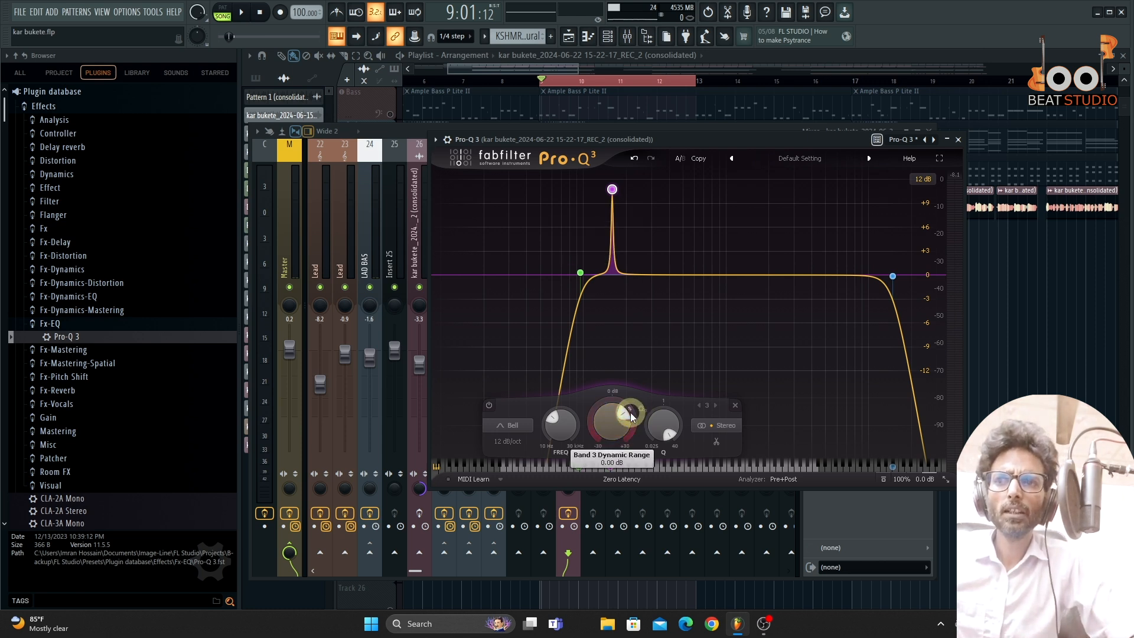
Try a static cut of -5.52 dB on the 159.17 Hz band and undo it
drag(629, 416, 605, 406)
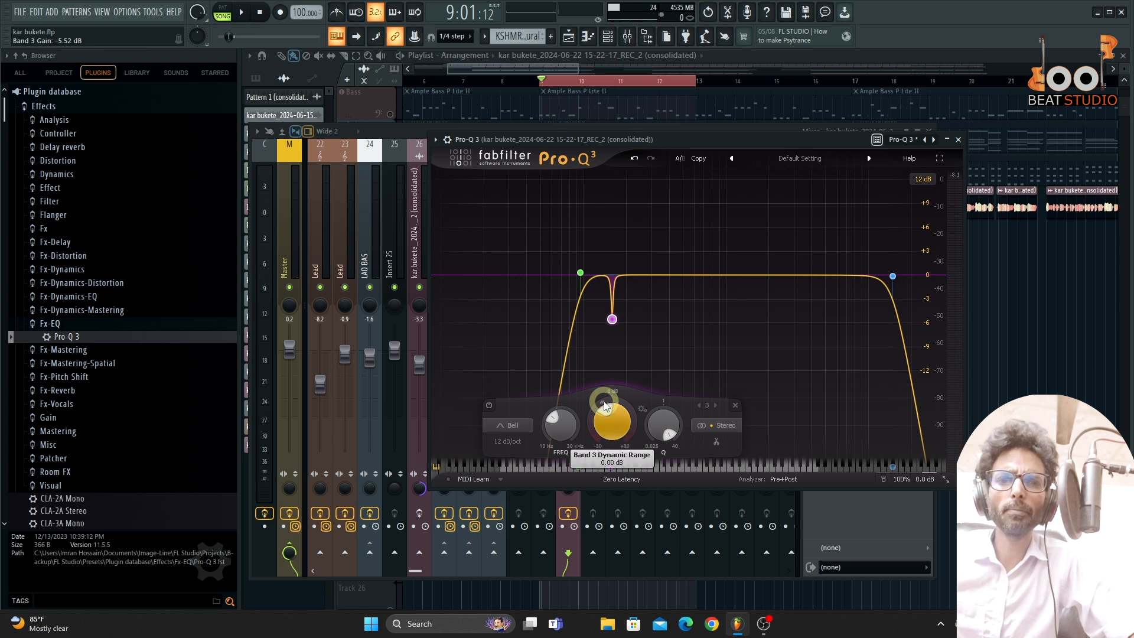
mouse_move(605, 407)
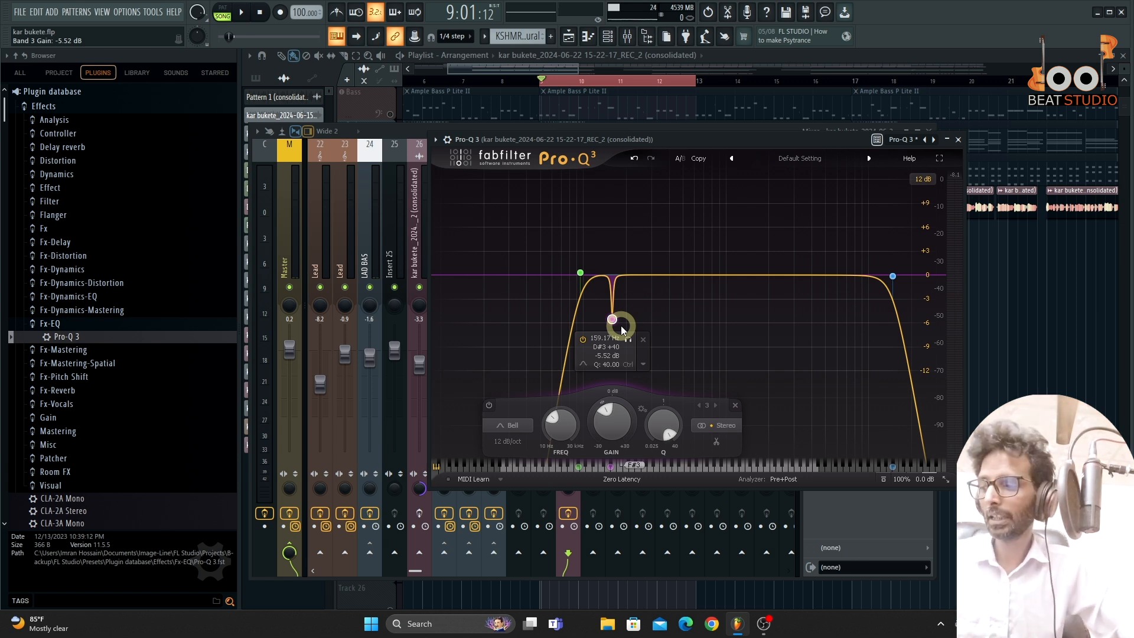
key(ctrl+z)
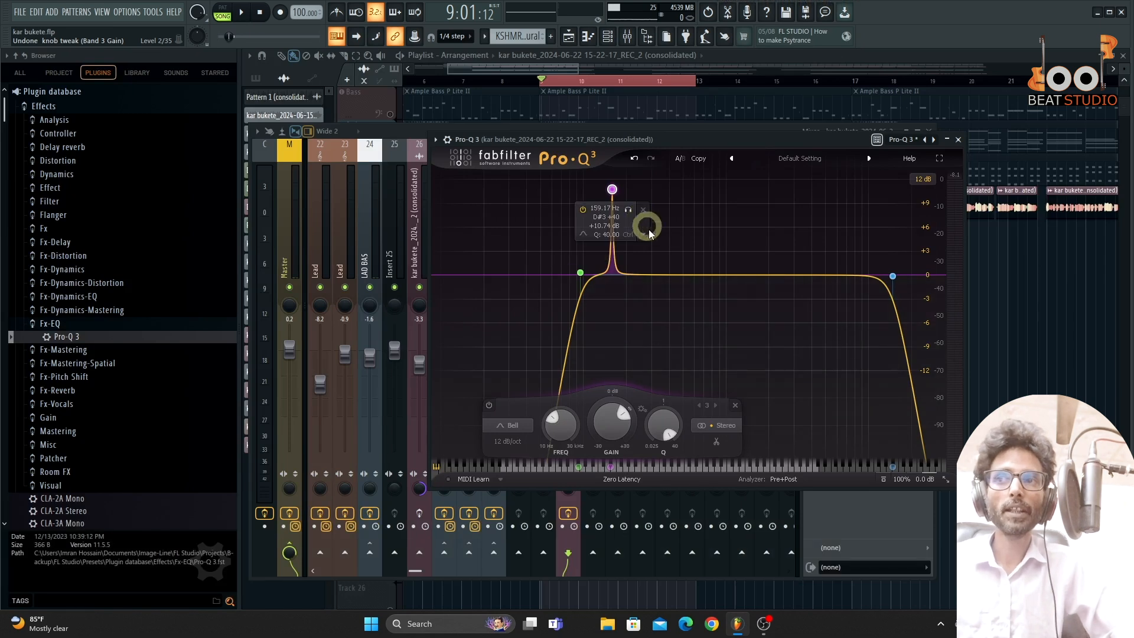
Play the vocal with the boosted 159.17 Hz band and lower that band's gain to -0.74 dB
key(space)
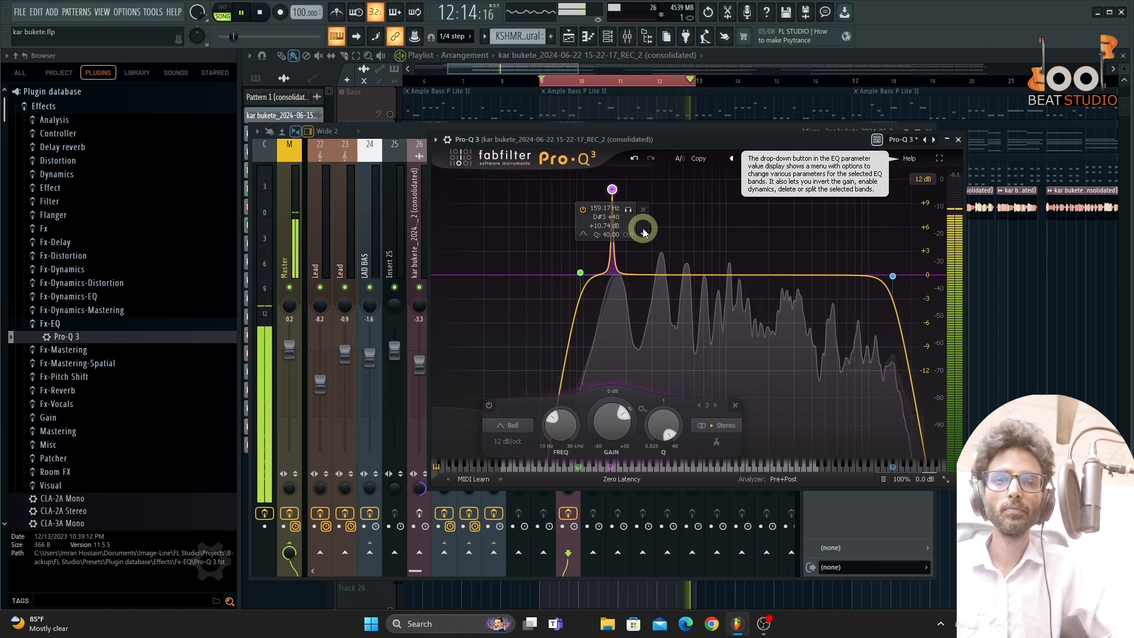
key(space)
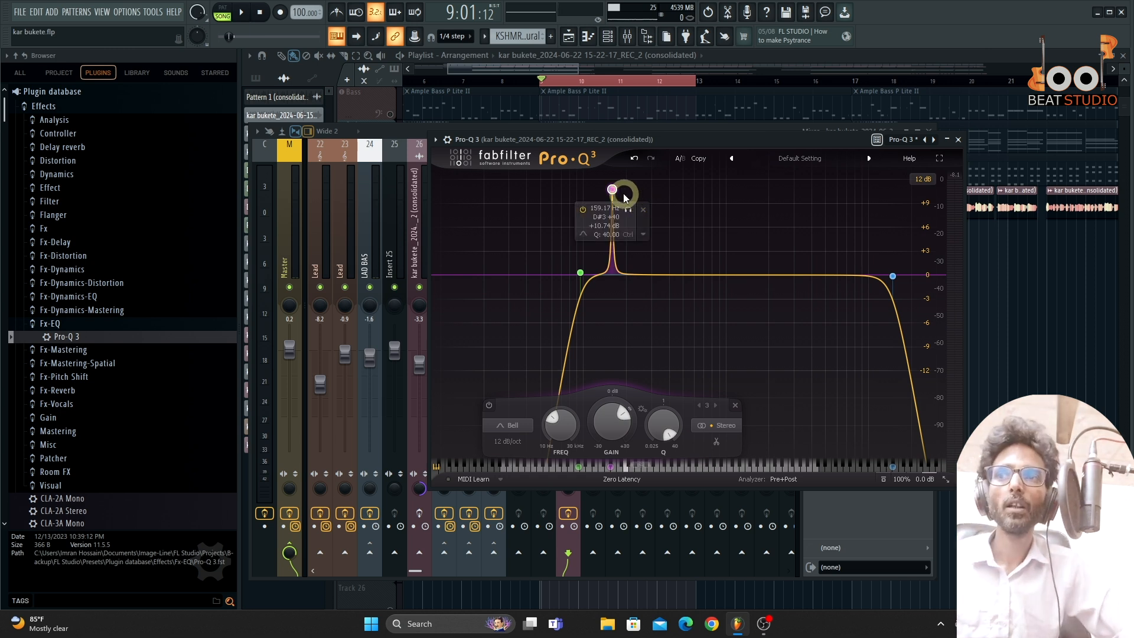
drag(612, 191, 612, 286)
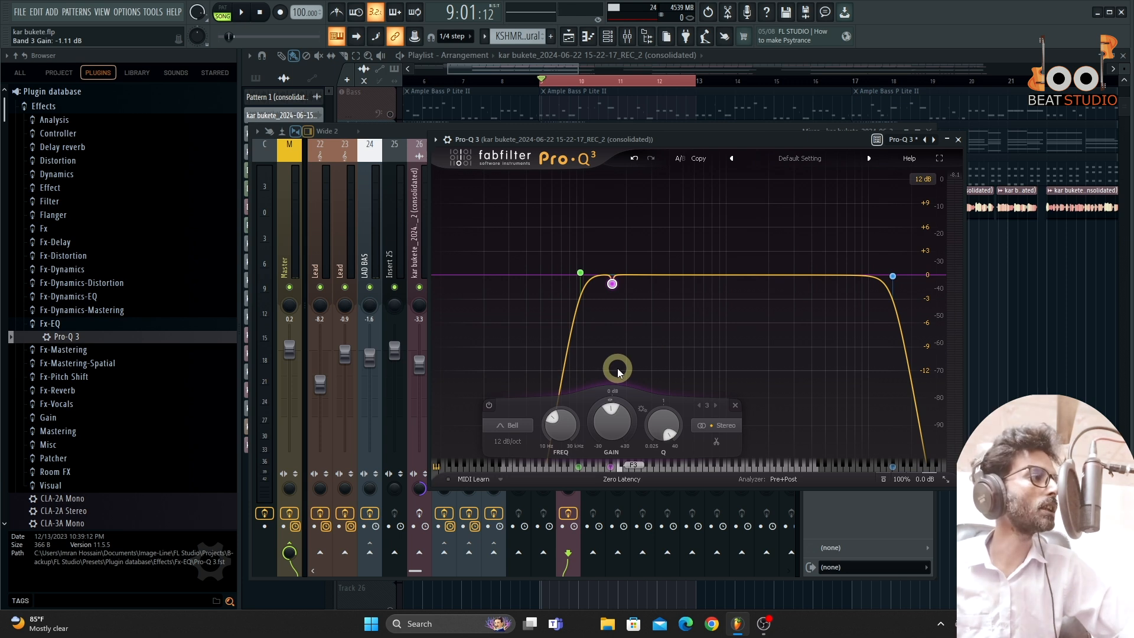
mouse_move(612, 286)
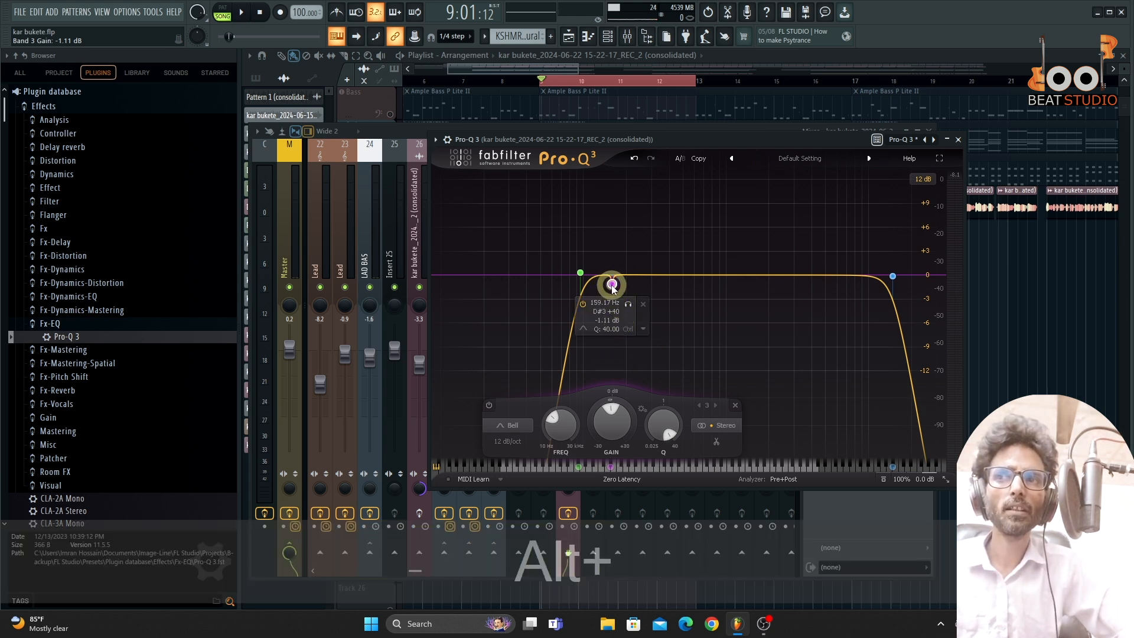
drag(612, 286, 611, 282)
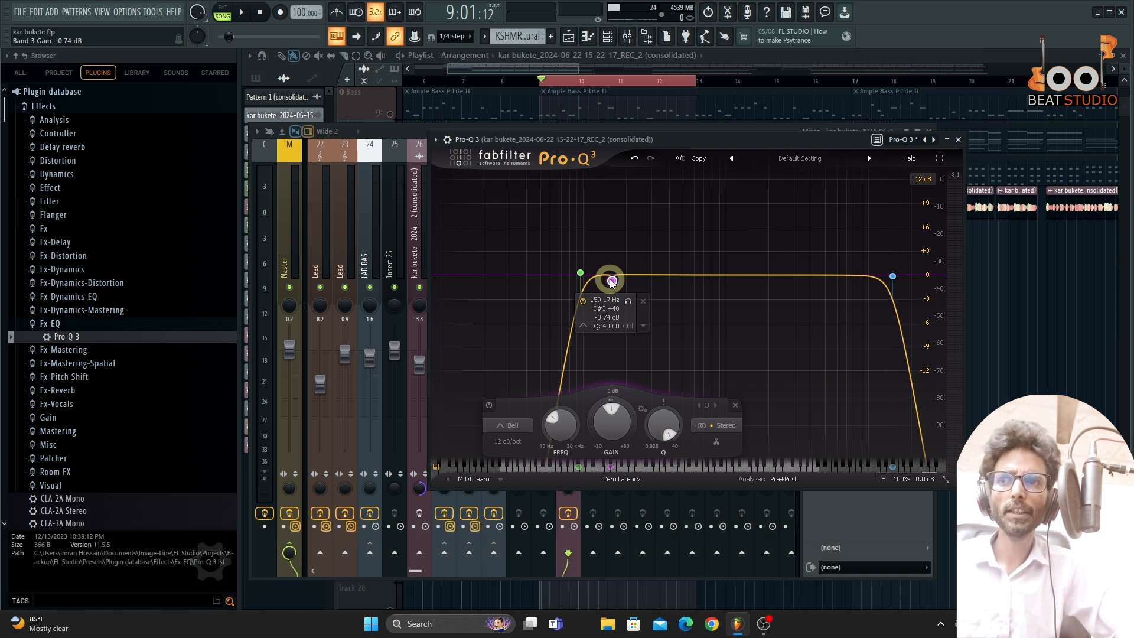
key(alt)
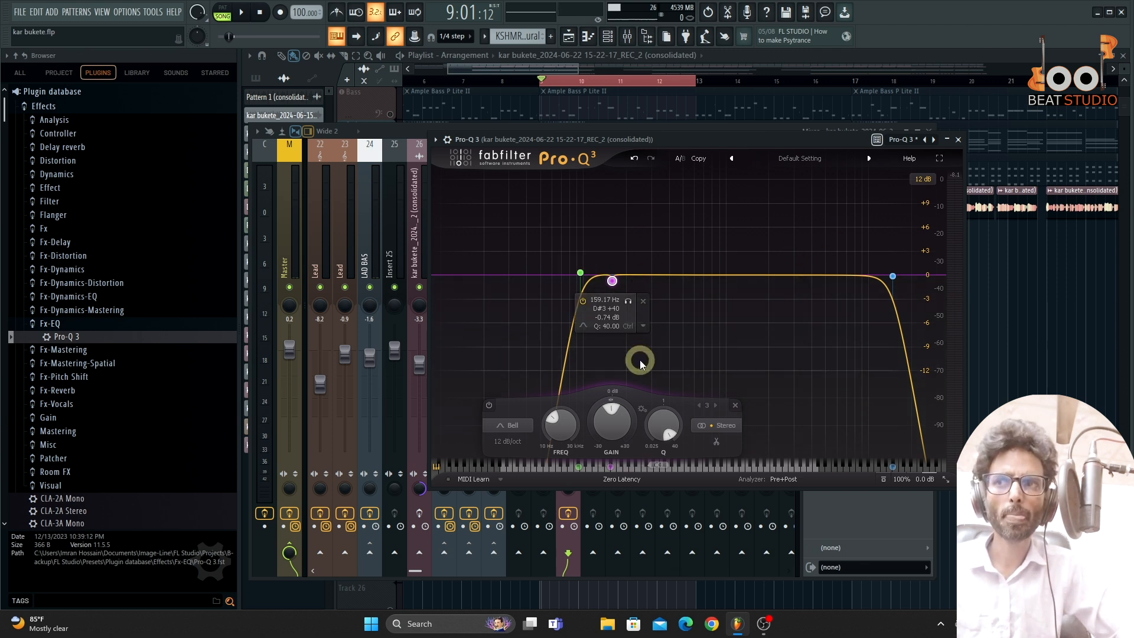
Make the 159.17 Hz band dynamic and set its dynamic range to -9.71 dB
right_click(613, 282)
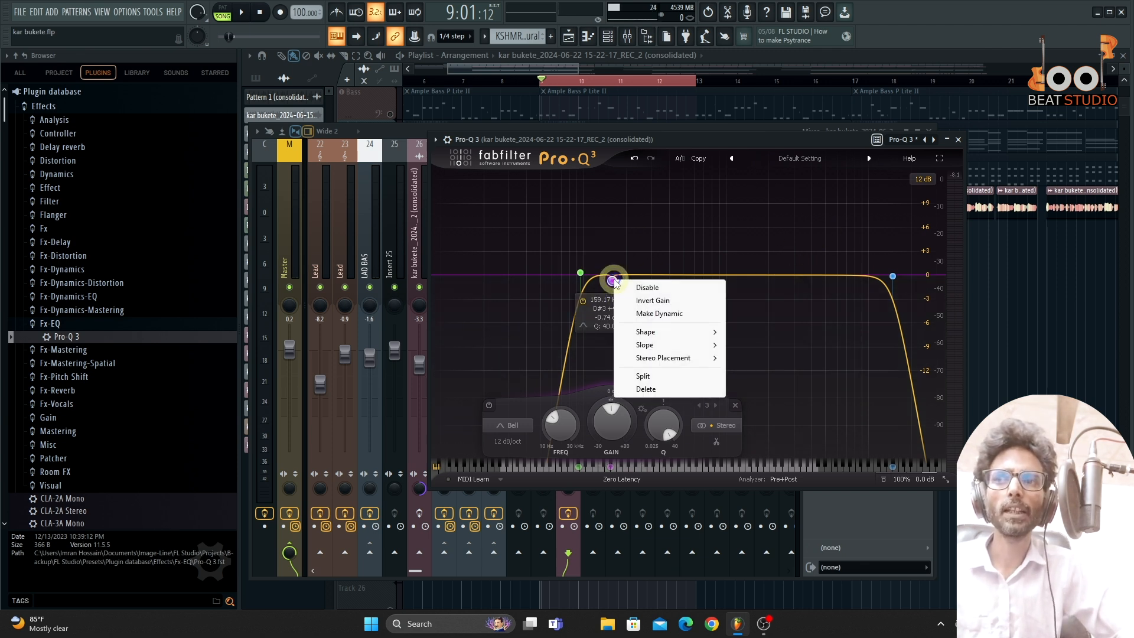
click(676, 315)
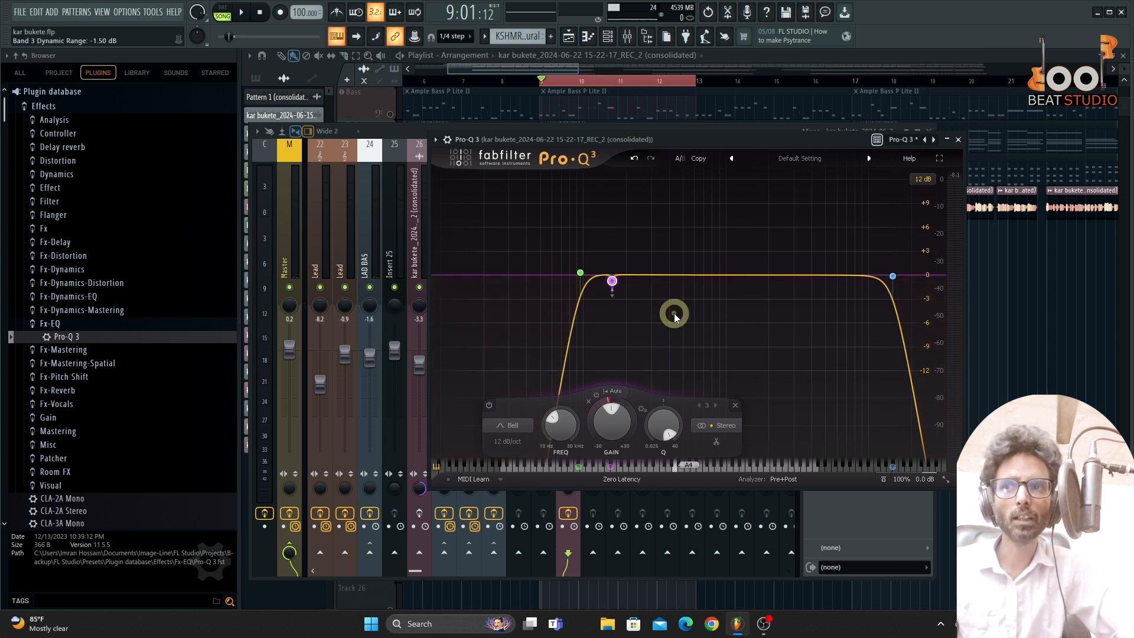
mouse_move(615, 297)
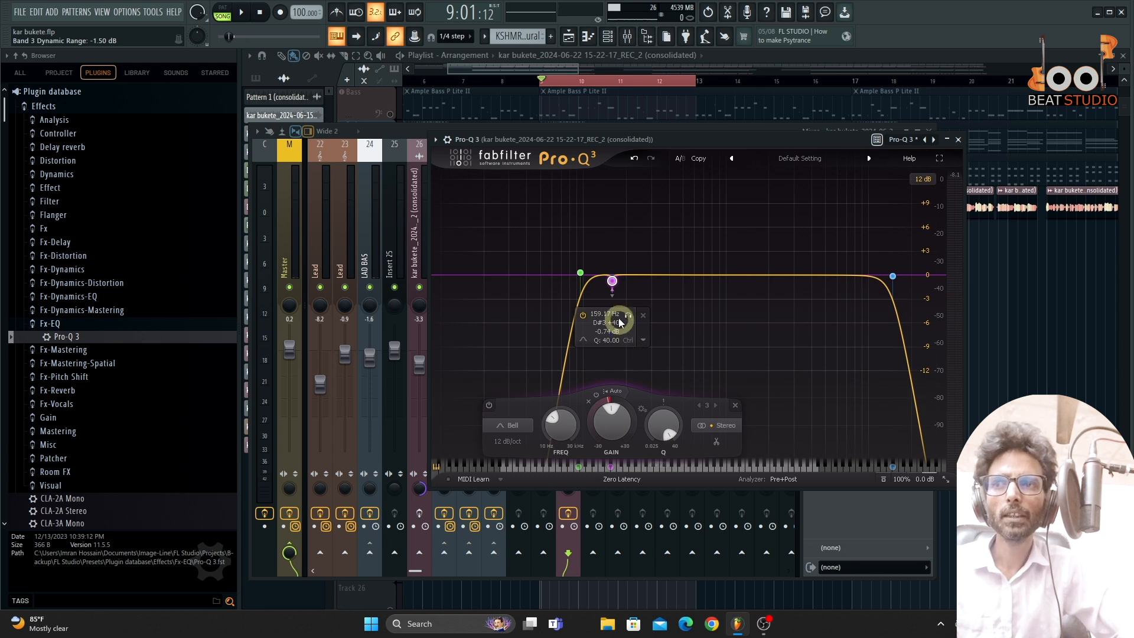
drag(615, 296, 618, 337)
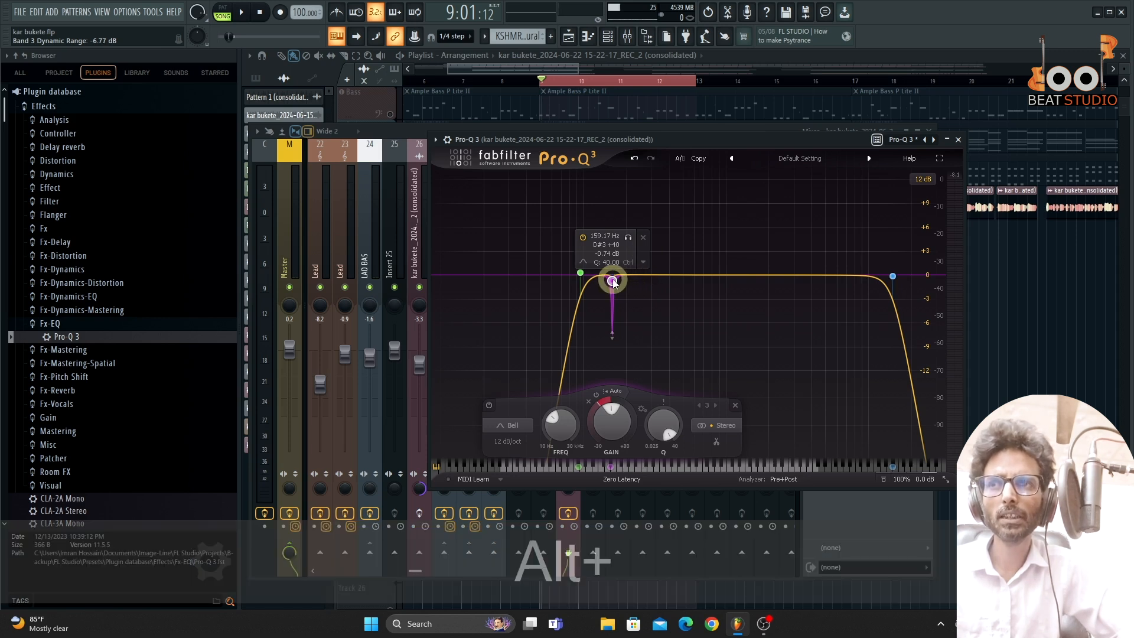
scroll(614, 283, up, 2)
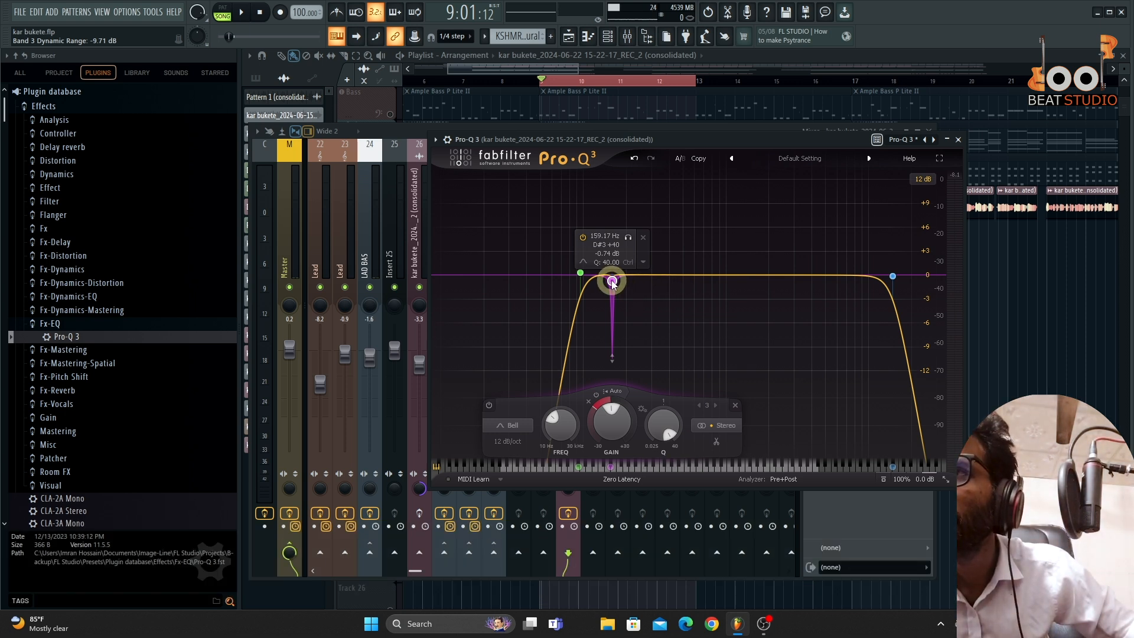
Widen the dynamic 159.17 Hz band by setting its Q to 6.442
scroll(613, 284, down, 10)
scroll(614, 284, up, 5)
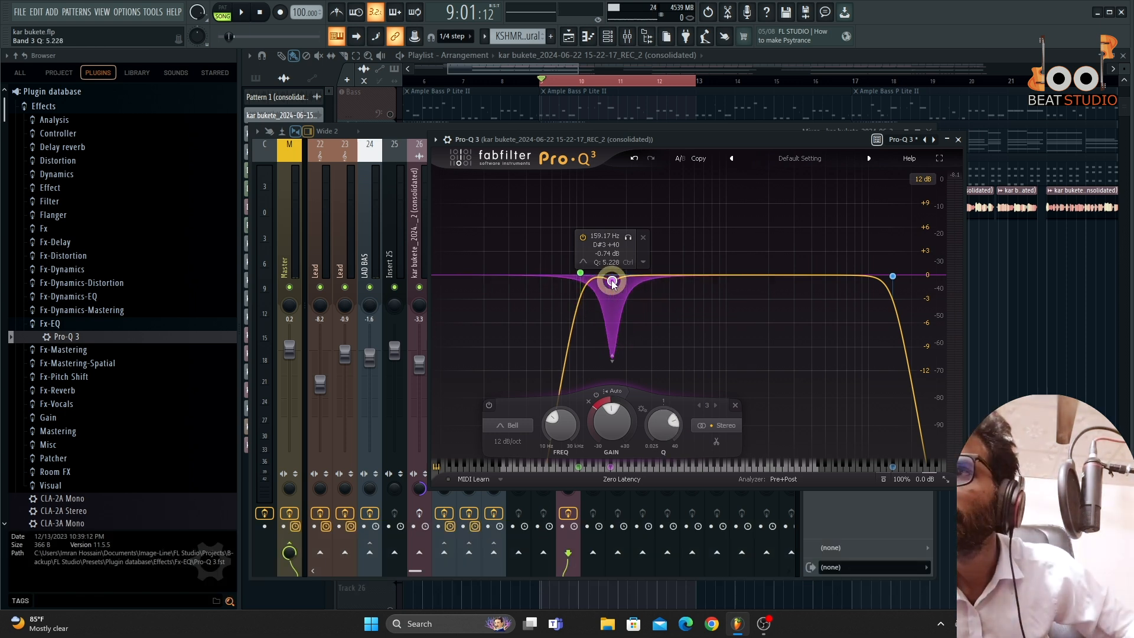
scroll(613, 282, down, 1)
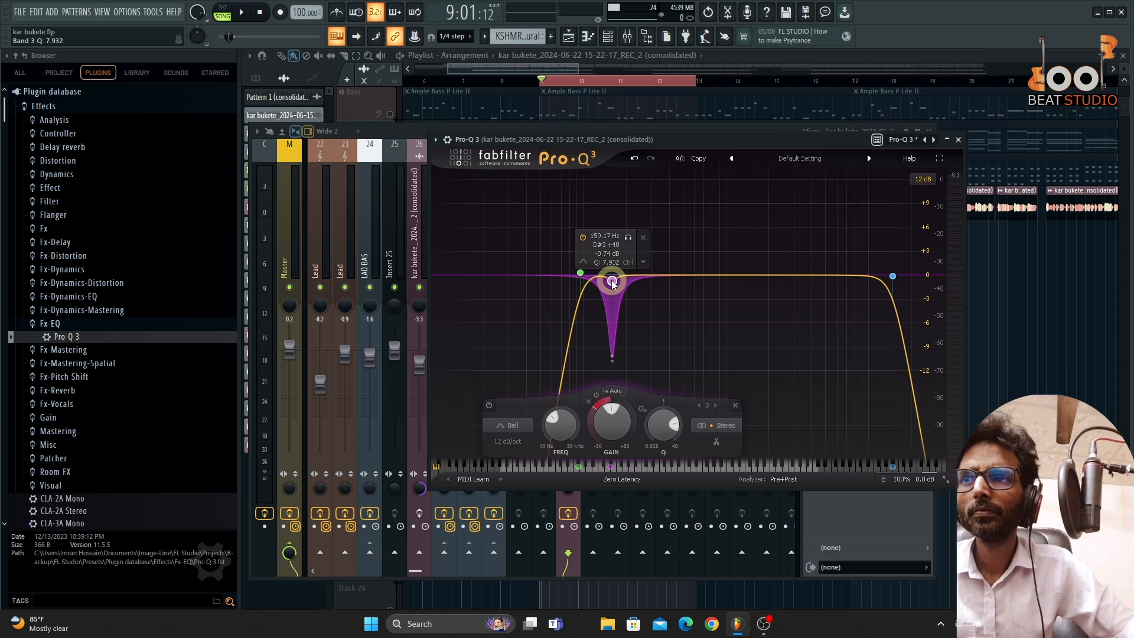
scroll(611, 280, down, 3)
scroll(611, 280, down, 3)
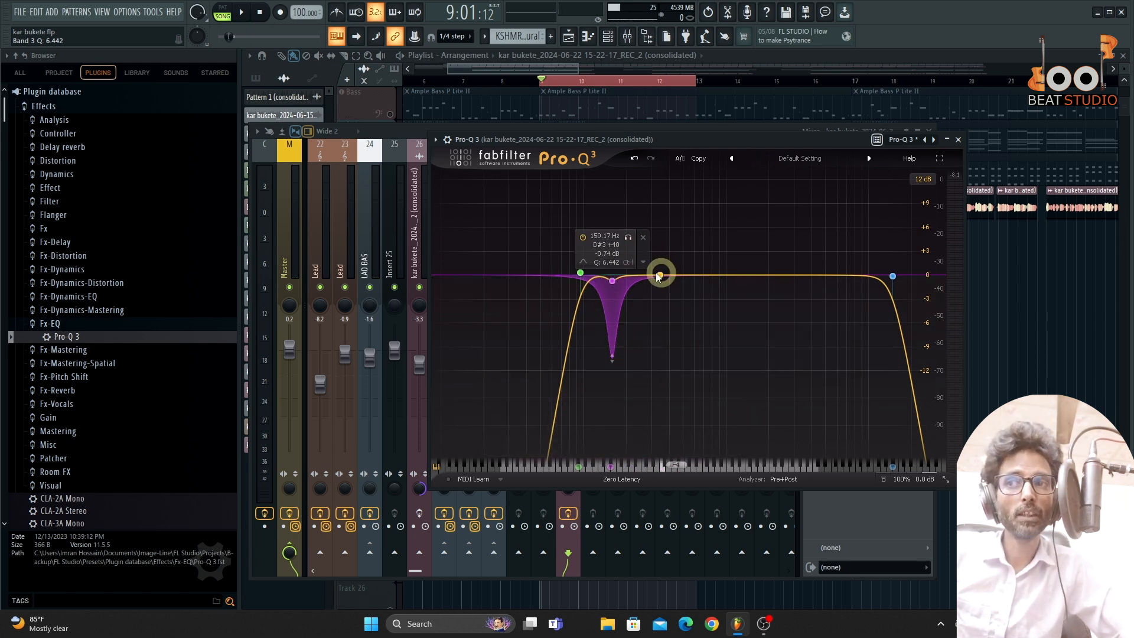
Set the band's dynamic range to -7.11 dB and play the loop to check the dynamic cut
drag(612, 361, 612, 342)
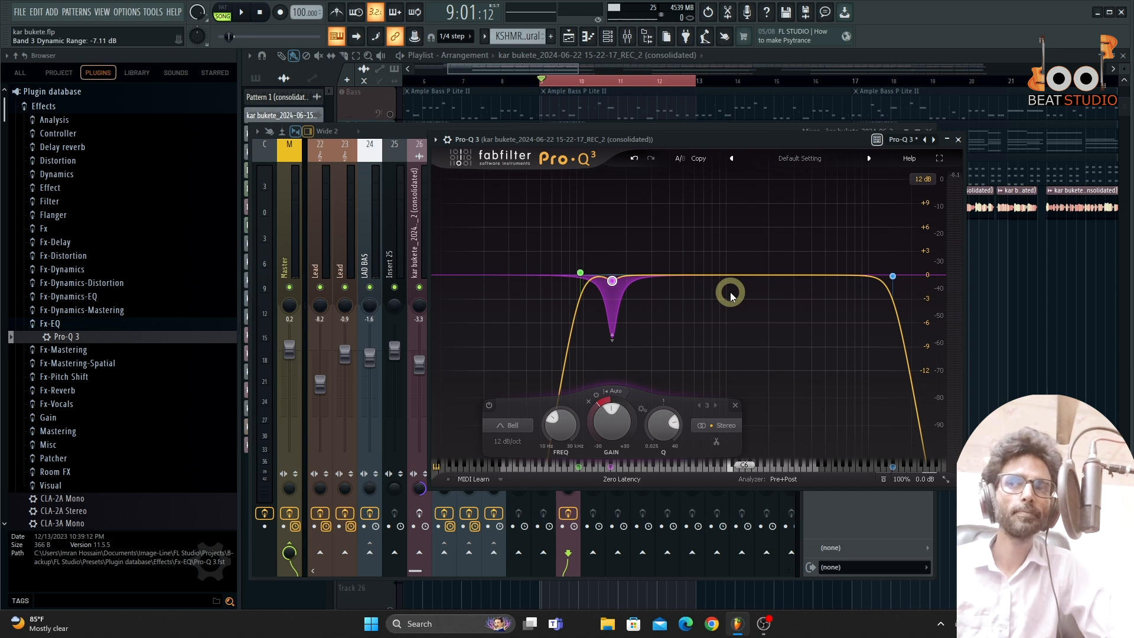
key(space)
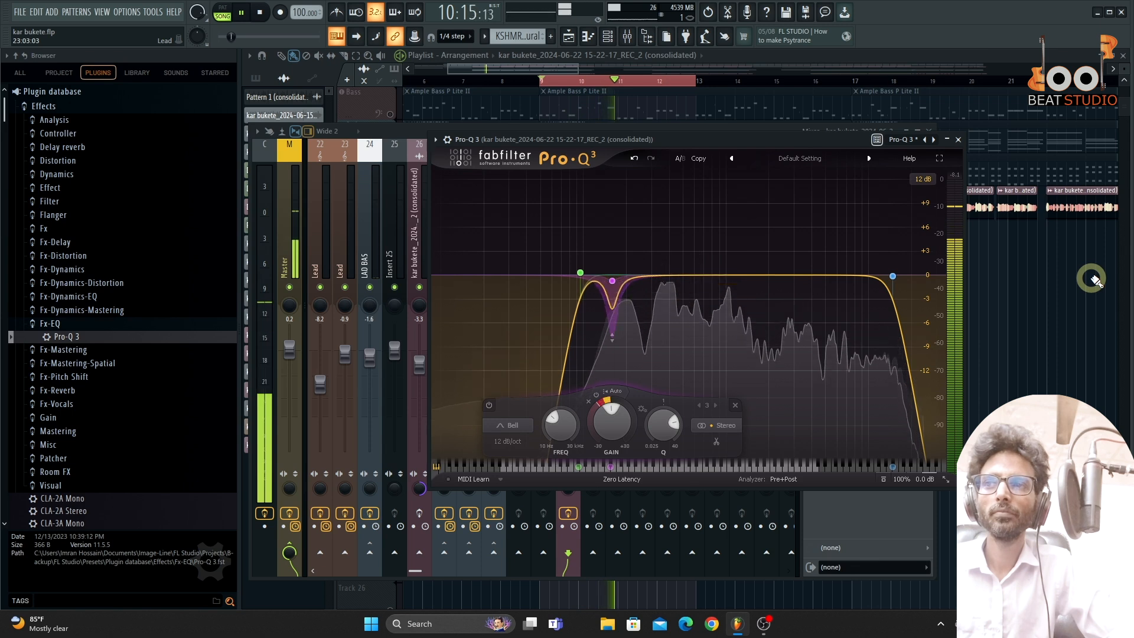
key(space)
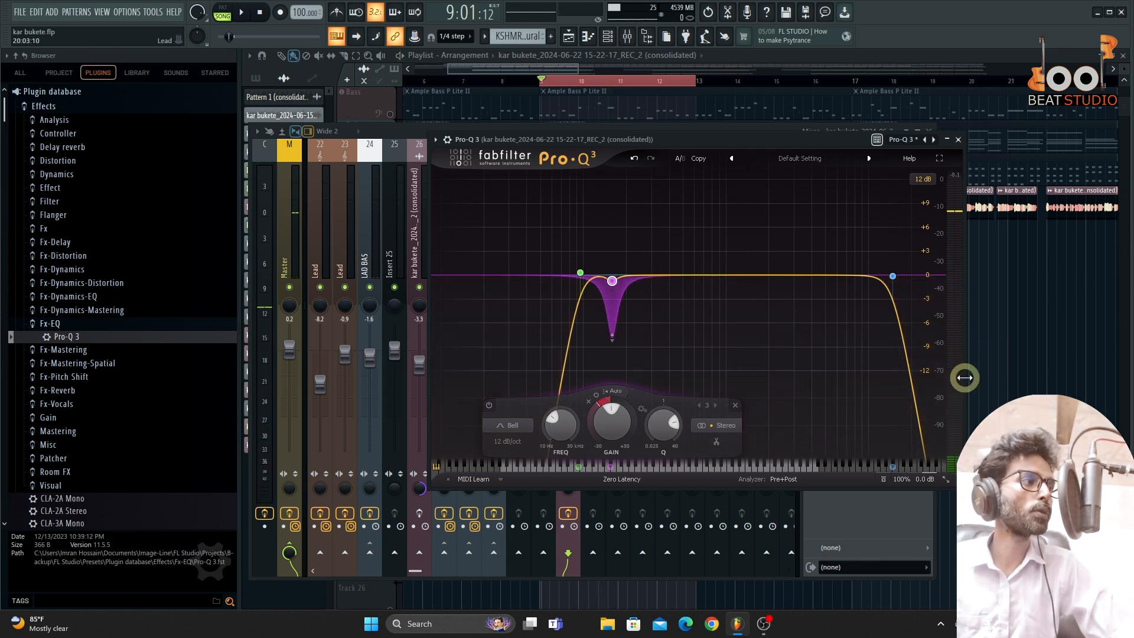
Add a narrow bell band at 3641 Hz, boosted to +11.41 dB with a Q of 40
mouse_move(614, 278)
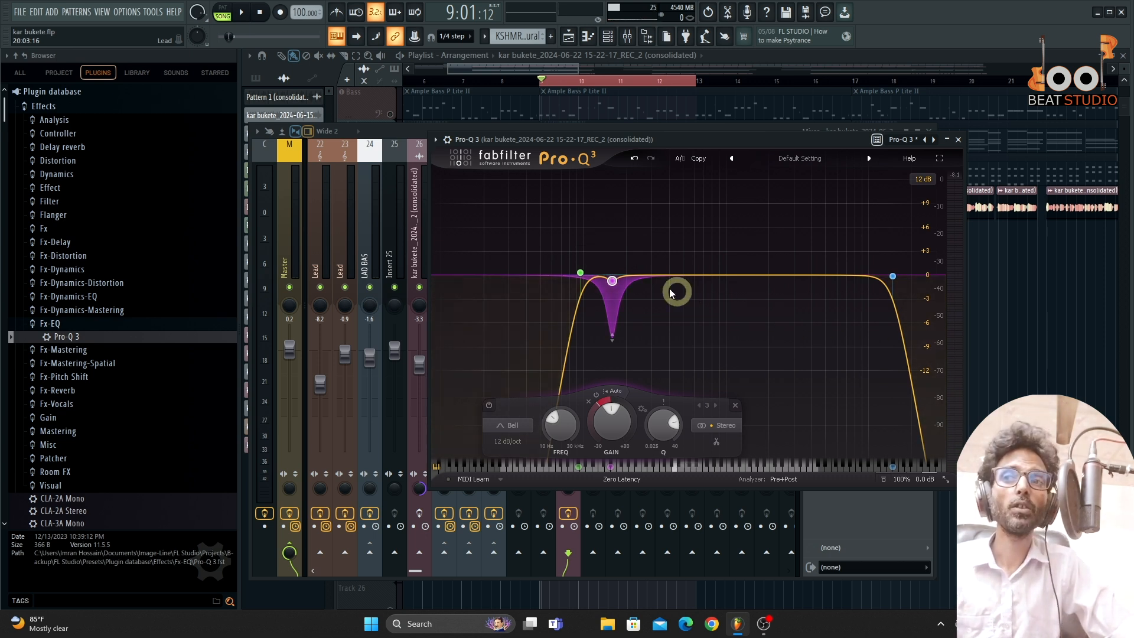
mouse_move(612, 332)
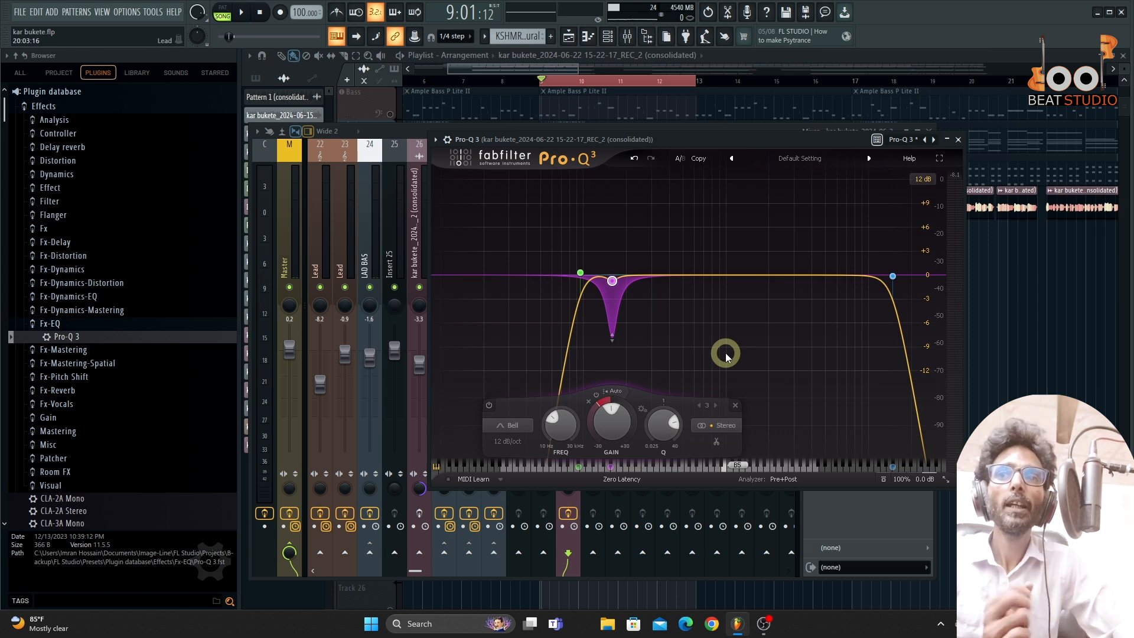
drag(800, 278, 831, 208)
scroll(807, 208, up, 10)
Play the vocal loop and toggle solo on the 3641 Hz band to compare it with the full vocal
key(space)
click(866, 210)
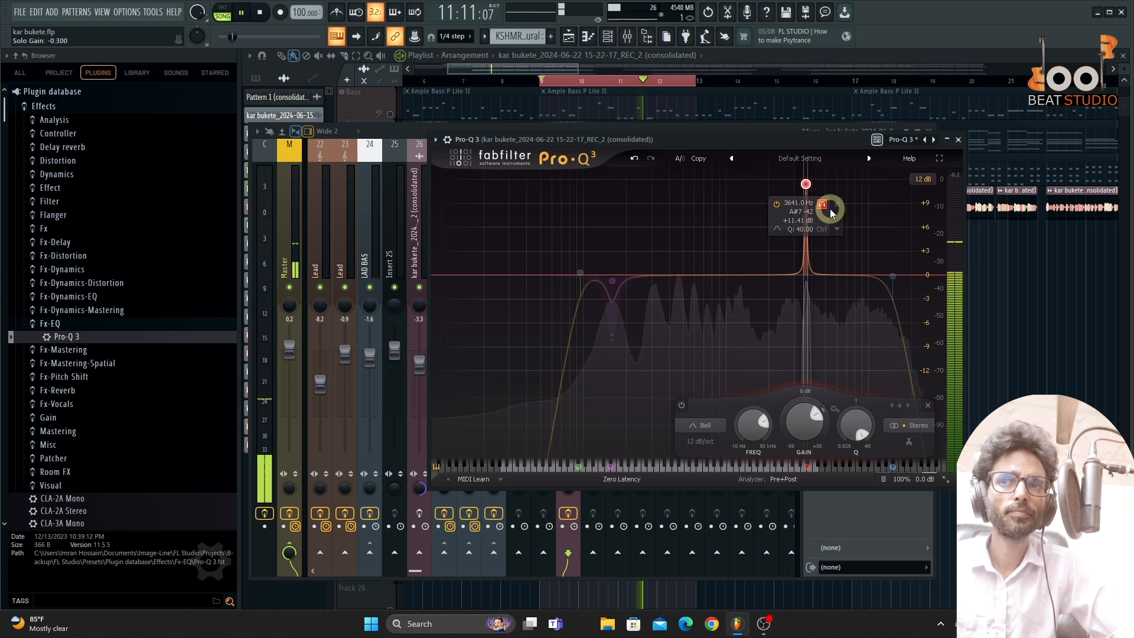
click(831, 210)
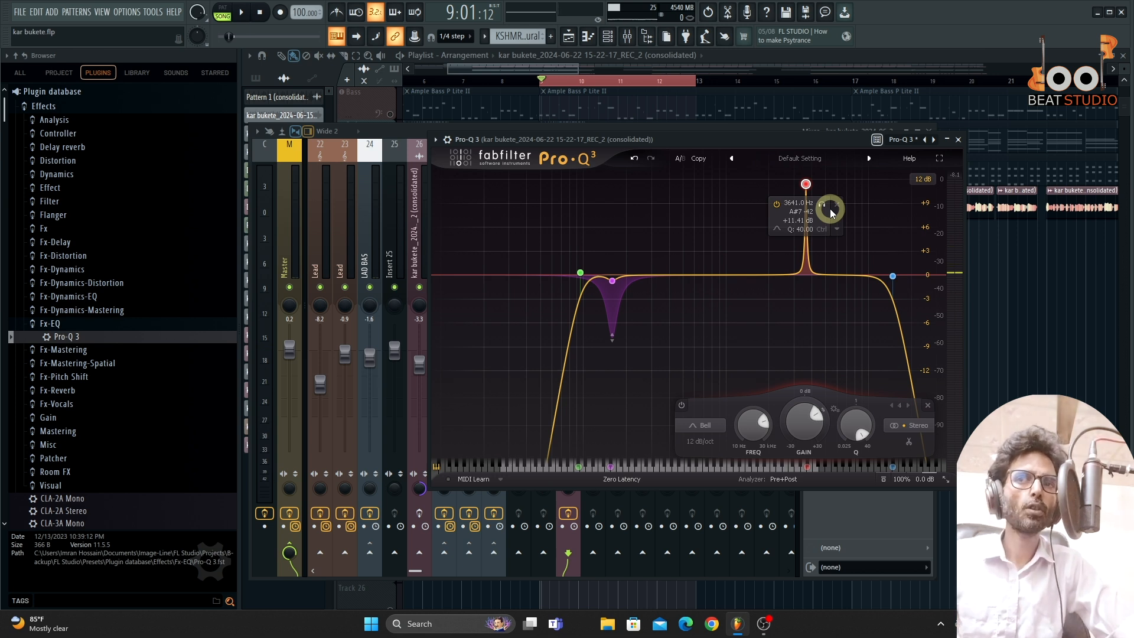
key(space)
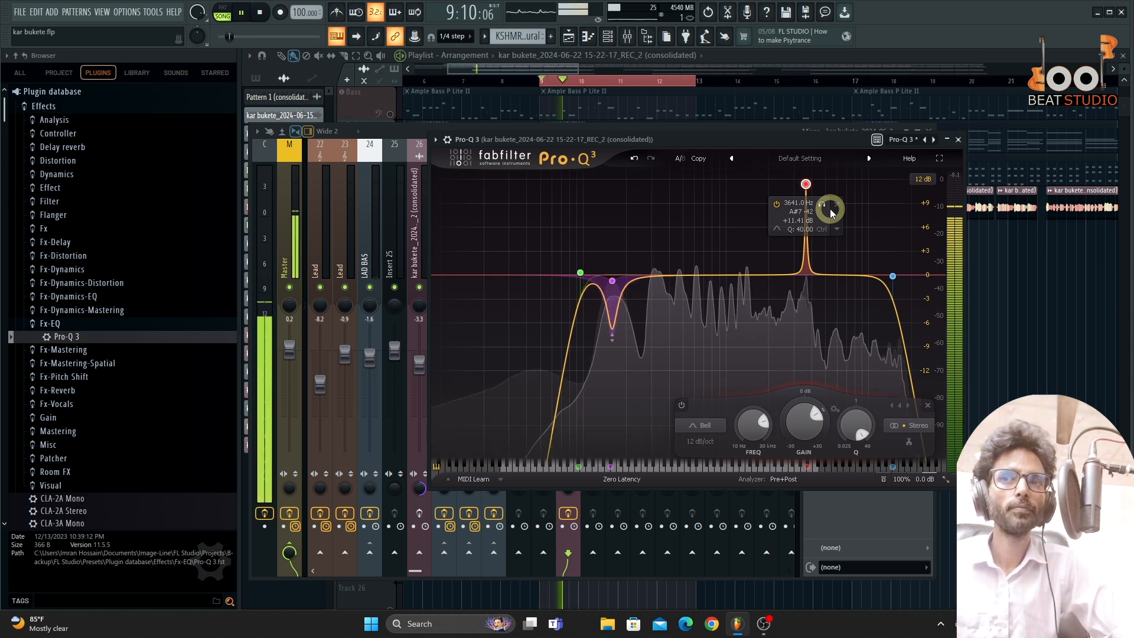
click(823, 204)
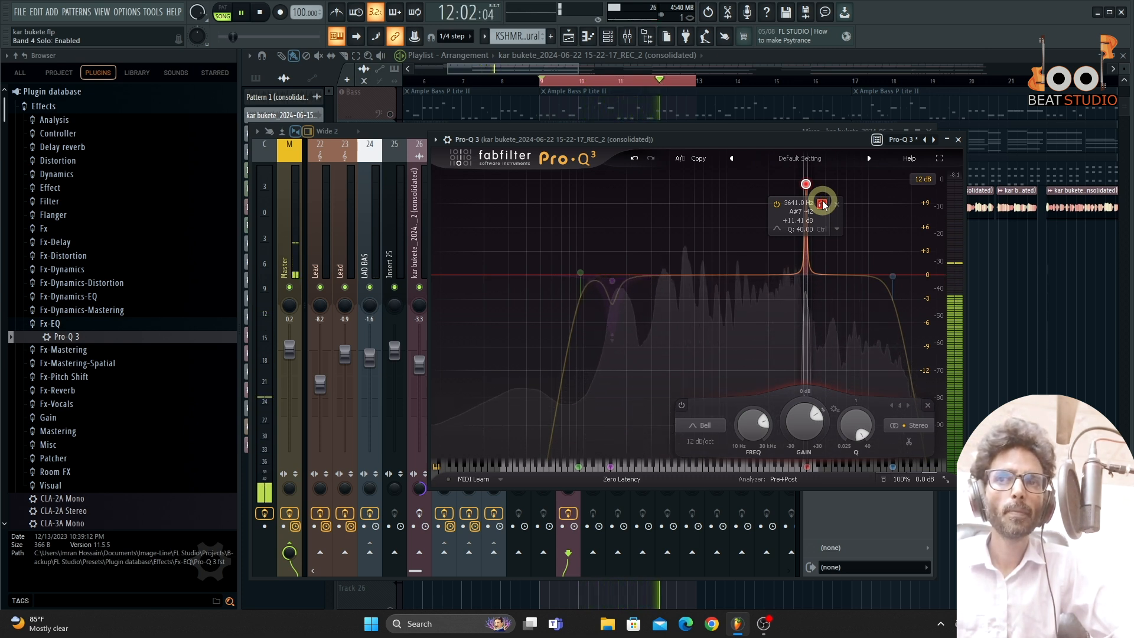
click(823, 204)
key(space)
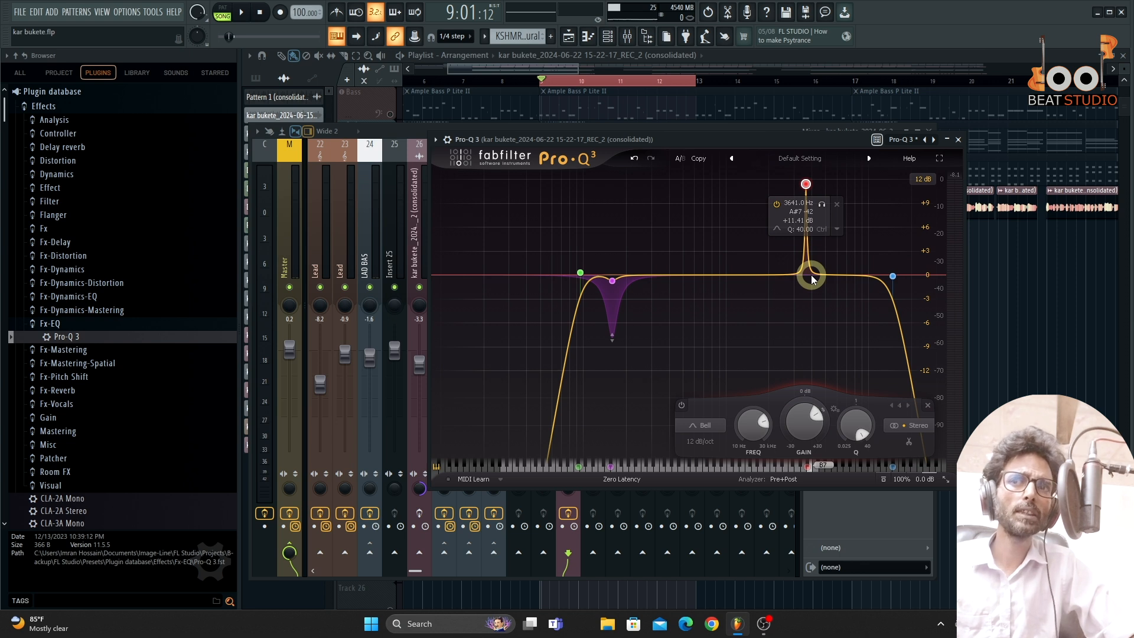
Replay the loop, audition the boosted 3641 Hz band soloed, and turn its solo off before stopping playback
key(alt)
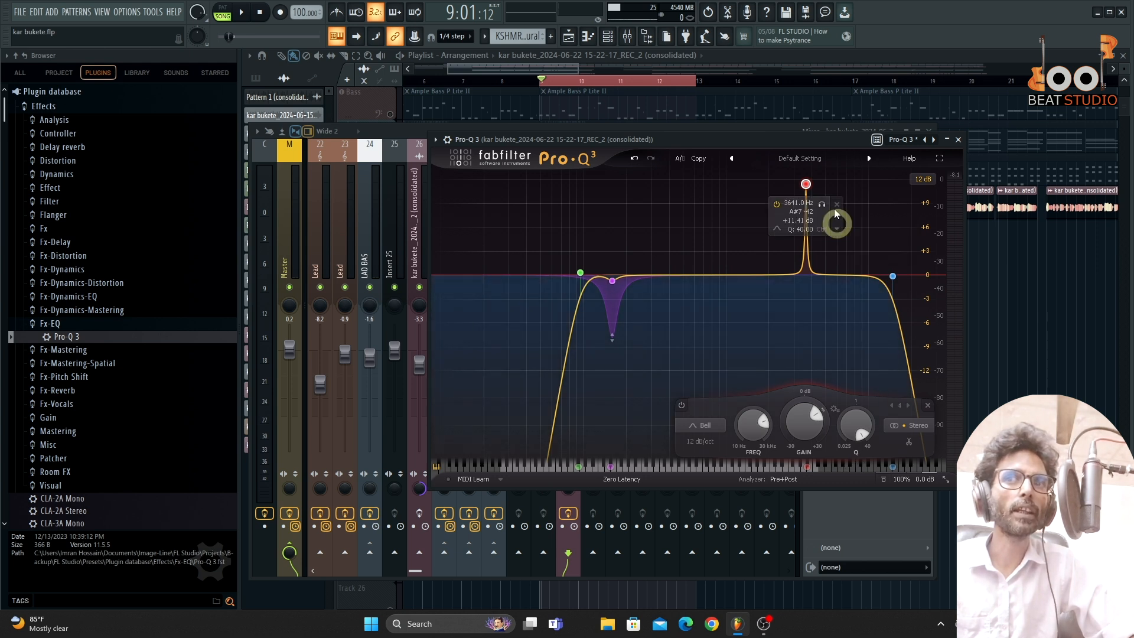
click(826, 205)
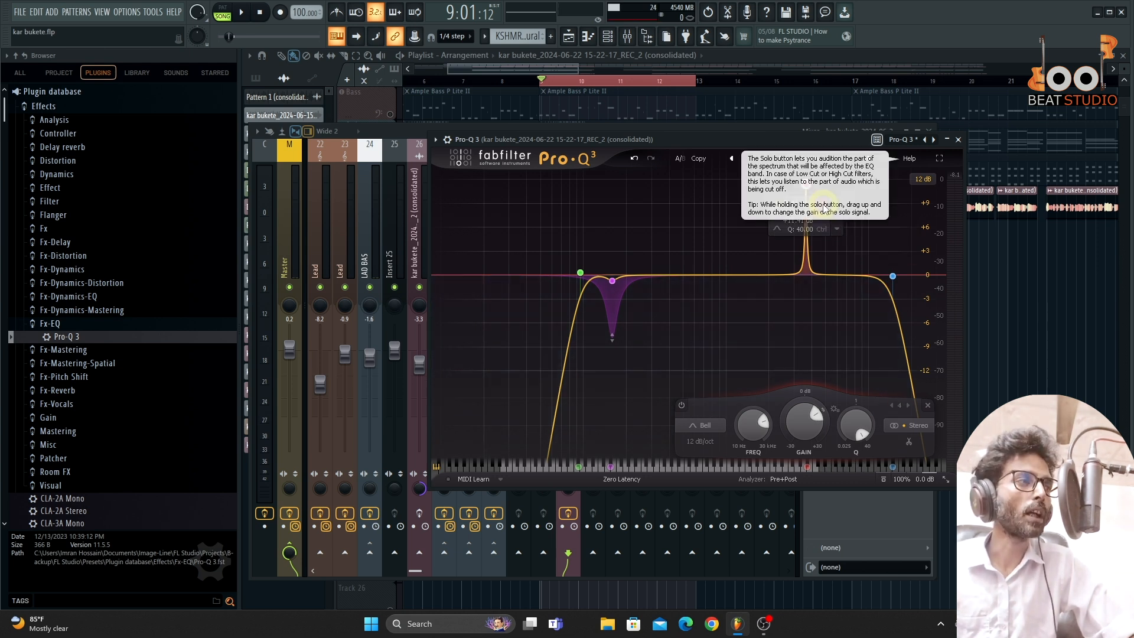
key(space)
click(825, 206)
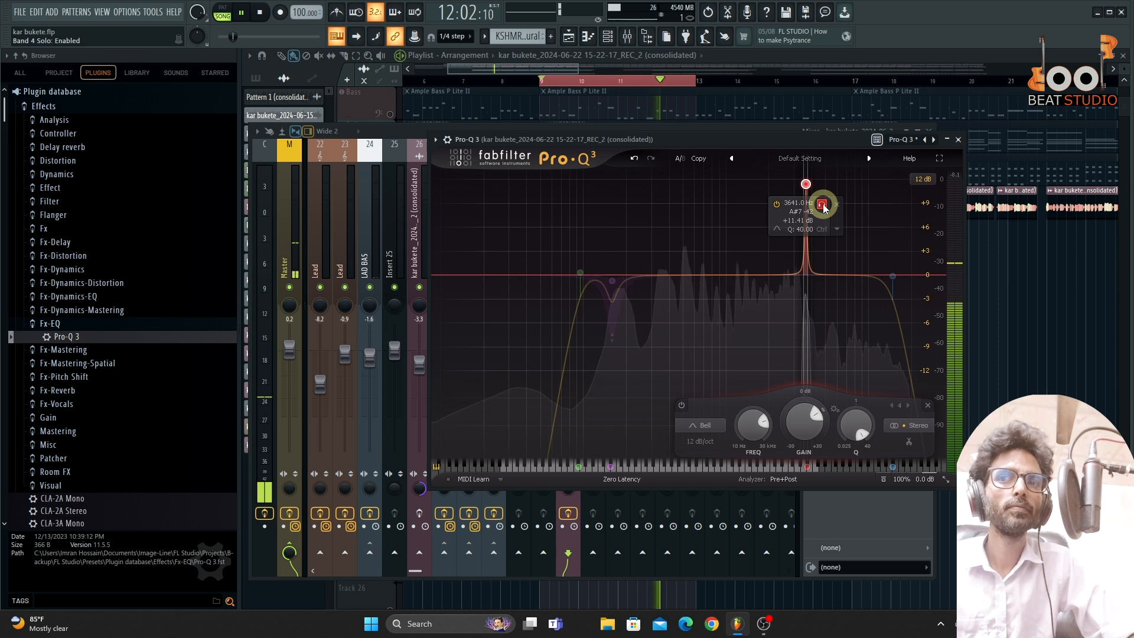
click(823, 204)
key(space)
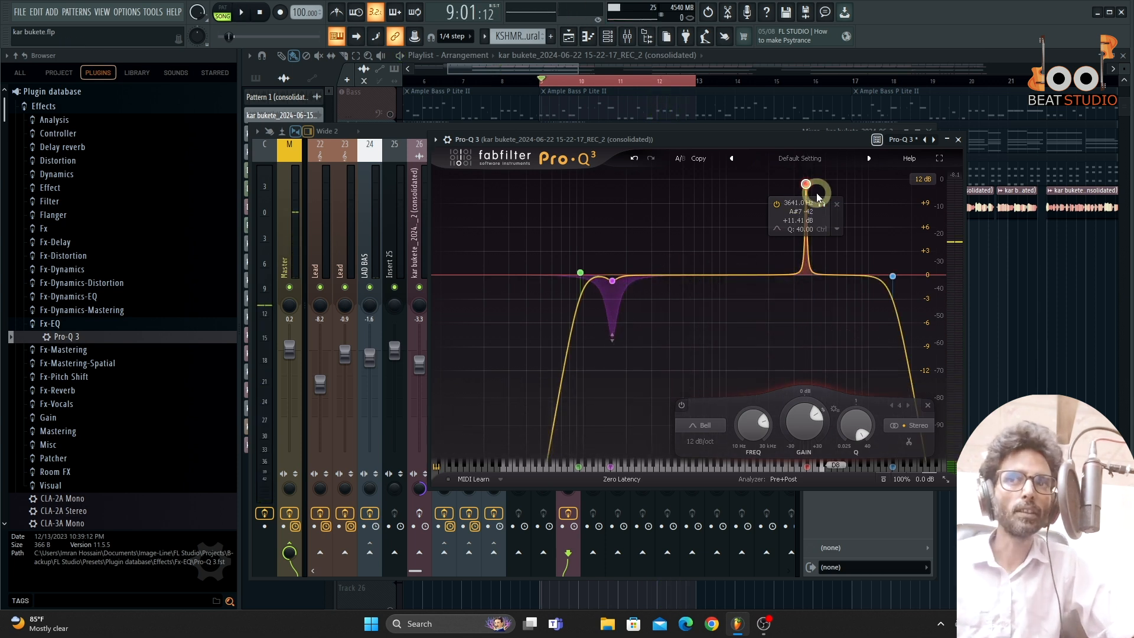
Turn the 3641 Hz boost into a narrow cut of -2.22 dB while checking it against the playing vocal loop
drag(809, 187, 814, 297)
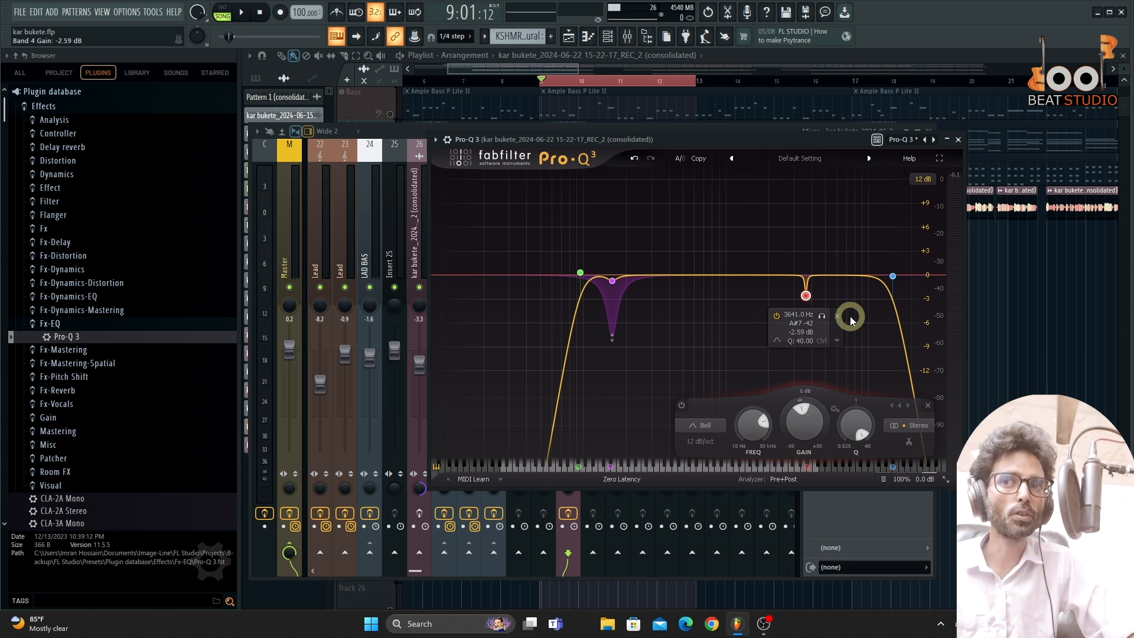
key(space)
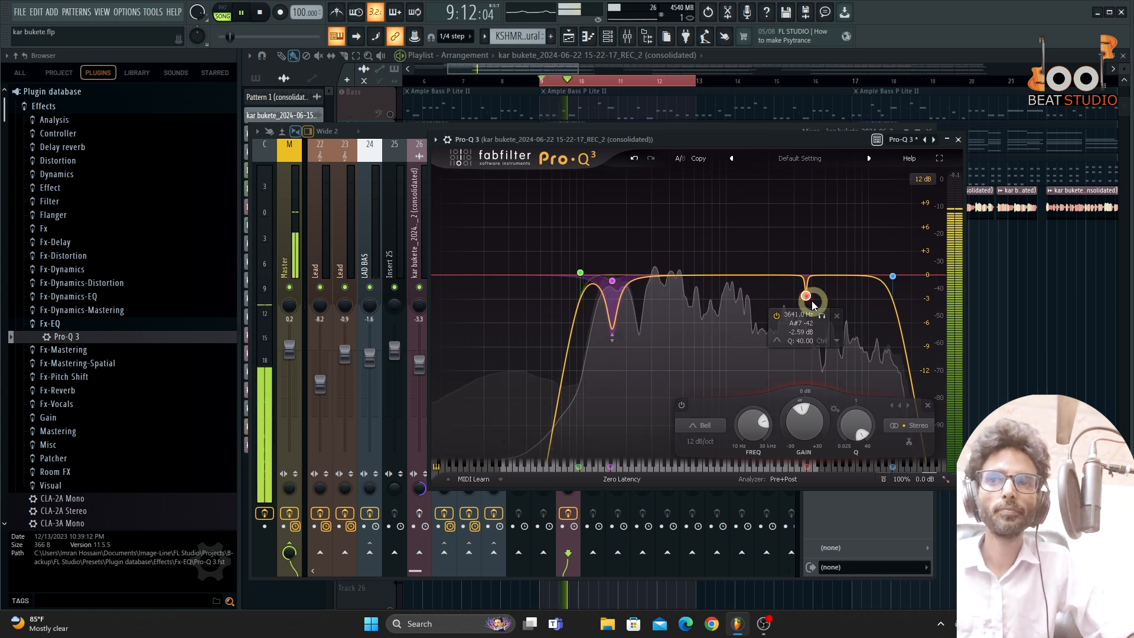
drag(806, 295, 808, 294)
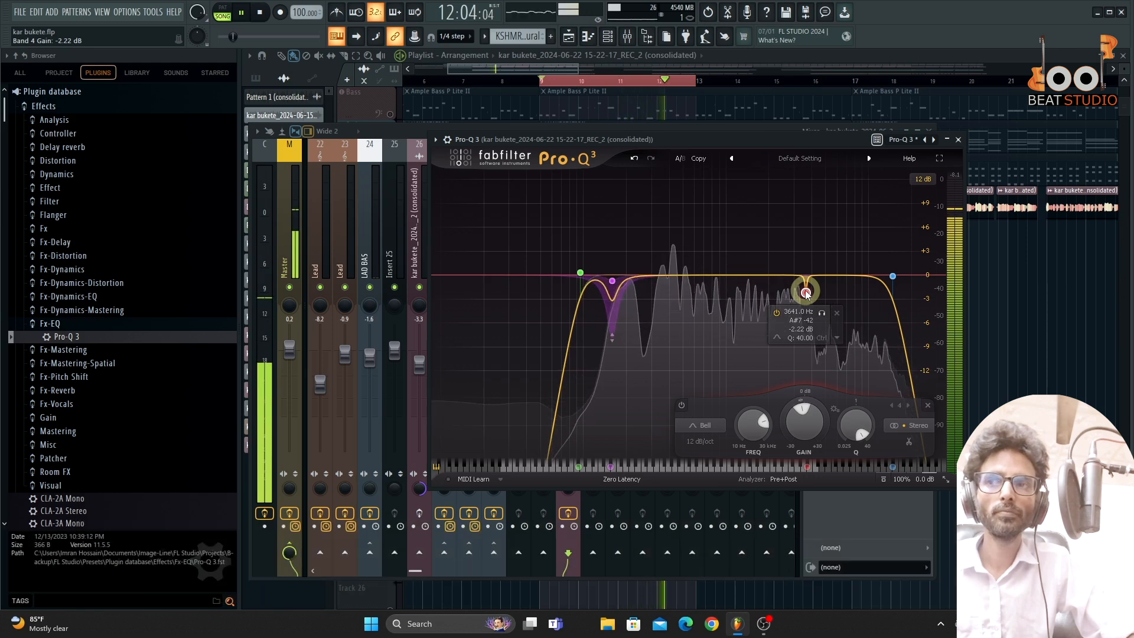
key(space)
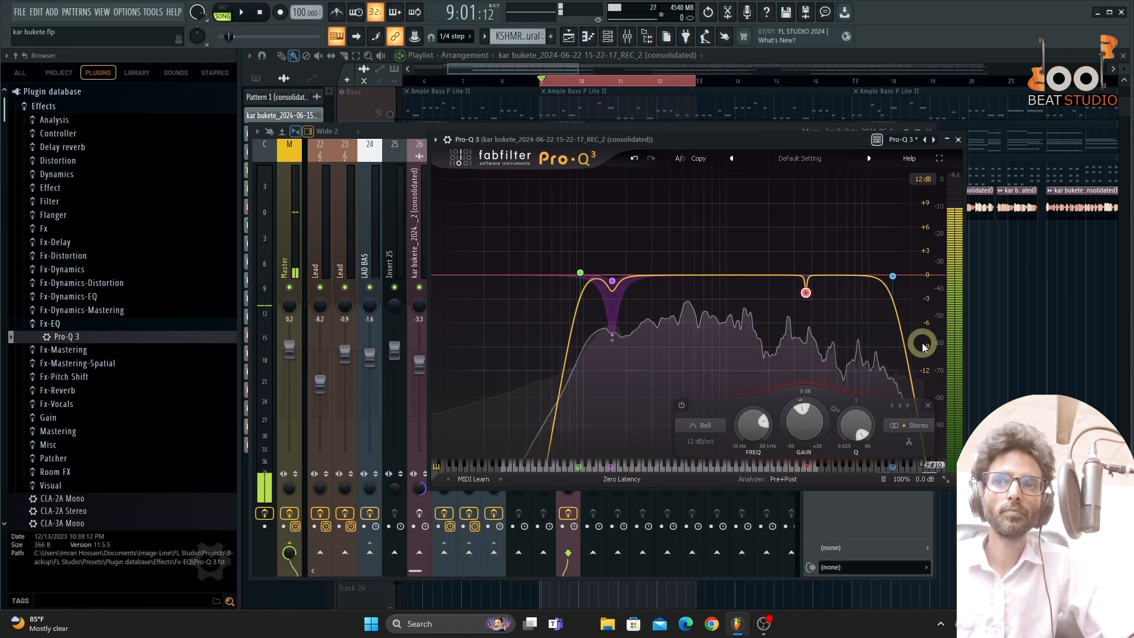